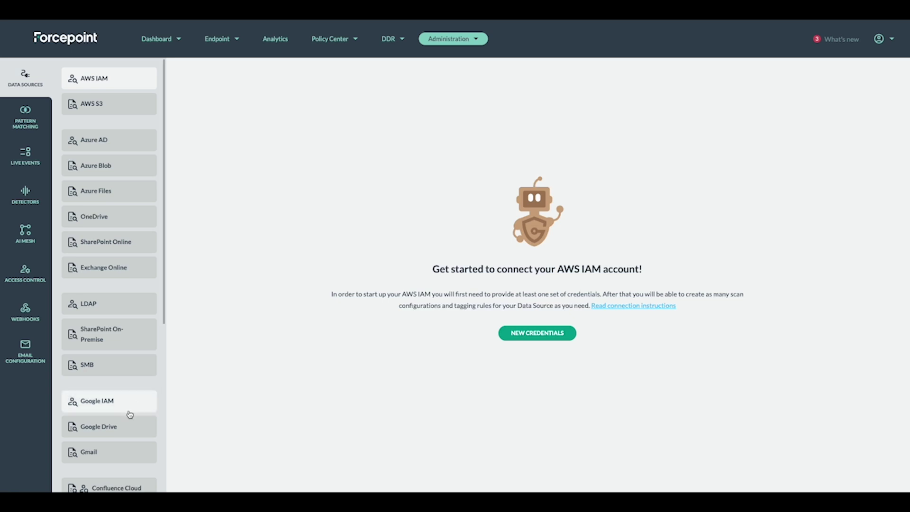
Enable data streaming for the Google Drive scan configuration "Basic Scan (adm1n)" and save it
left_click(120, 431)
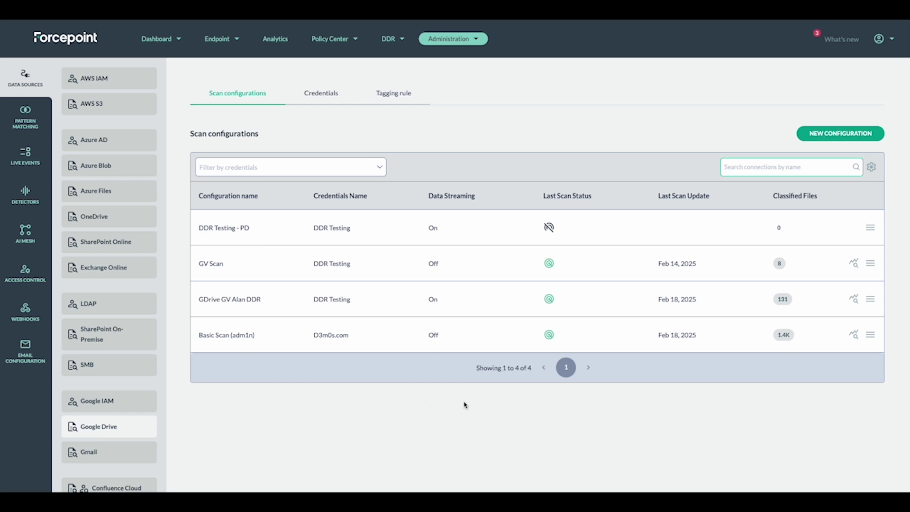
left_click(870, 335)
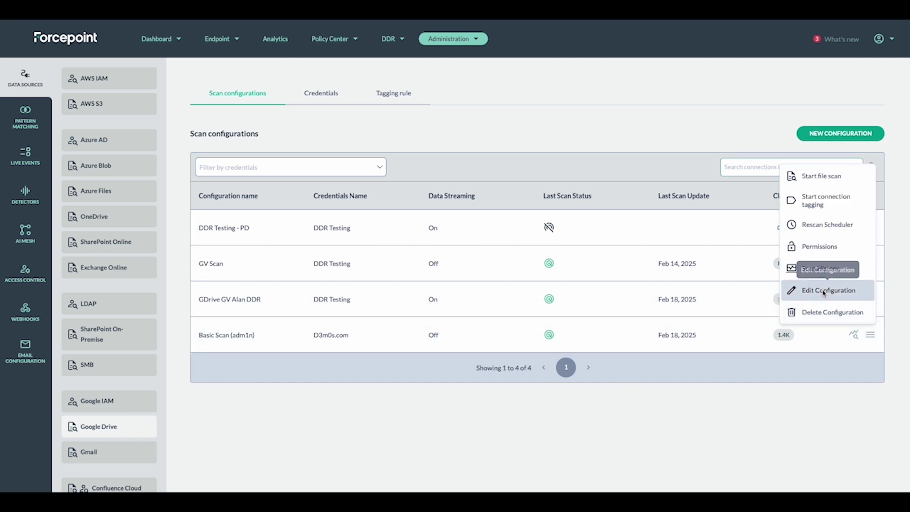
left_click(822, 293)
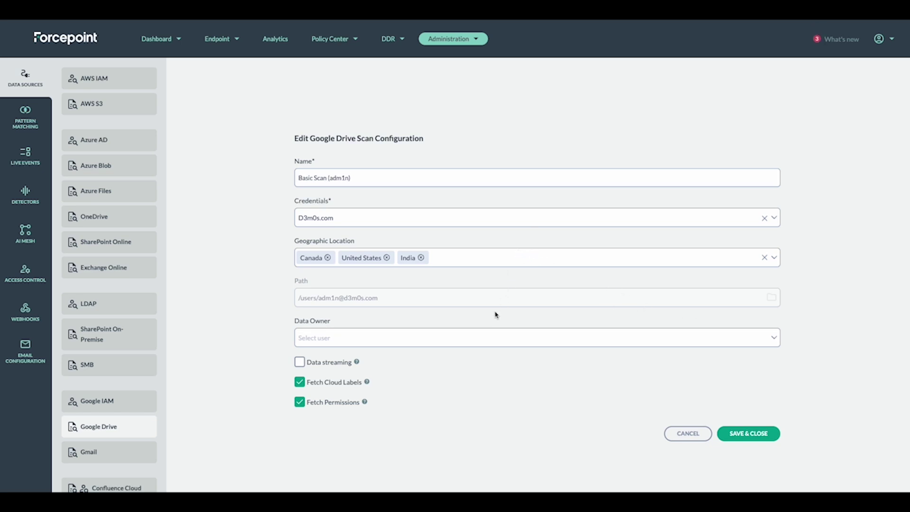
left_click(299, 362)
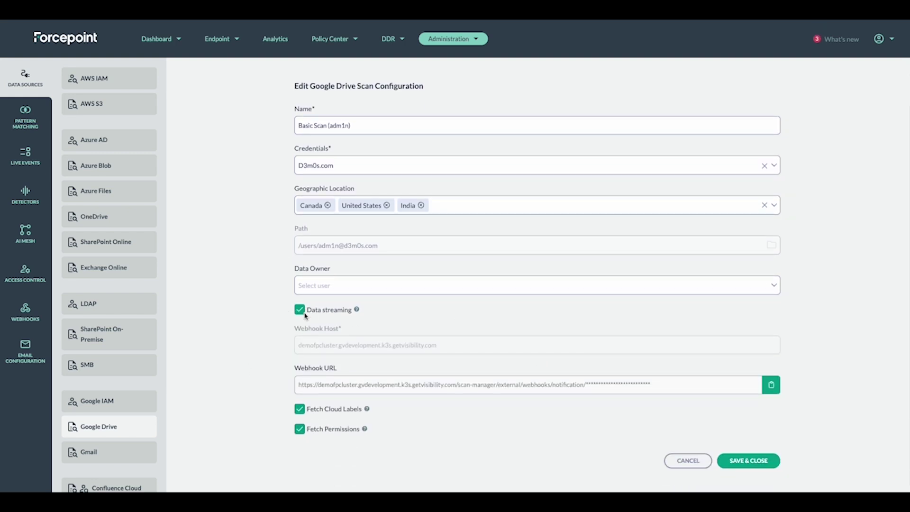
mouse_move(357, 309)
left_click(746, 461)
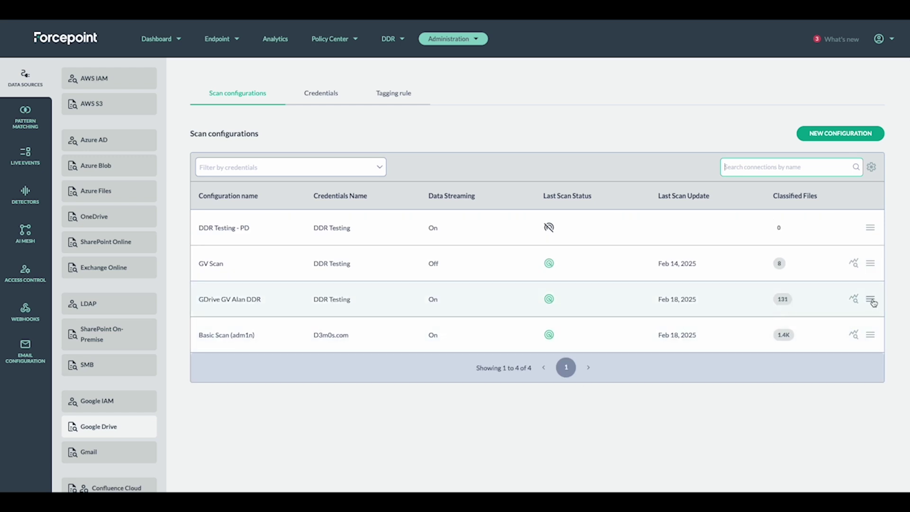
Review the remediation, scan and tagging permissions of the "Basic Scan (adm1n)" configuration, including their required scopes
left_click(870, 334)
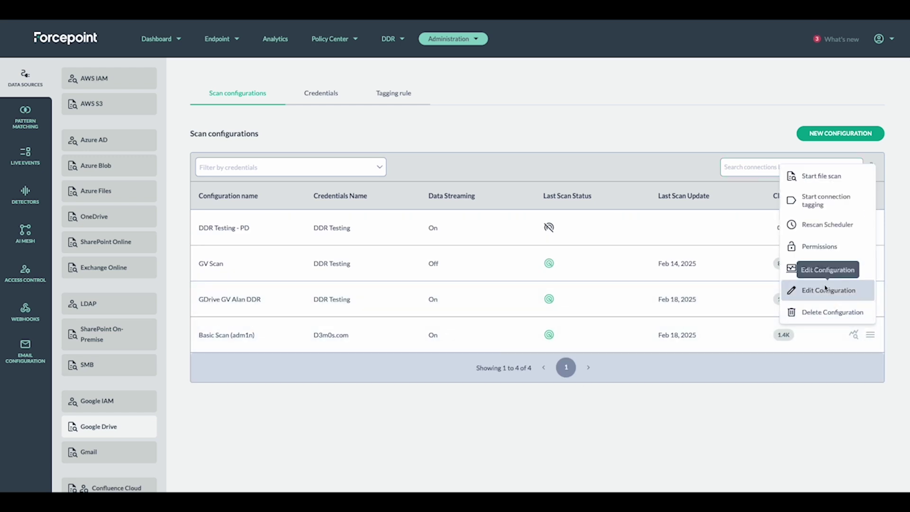
left_click(821, 251)
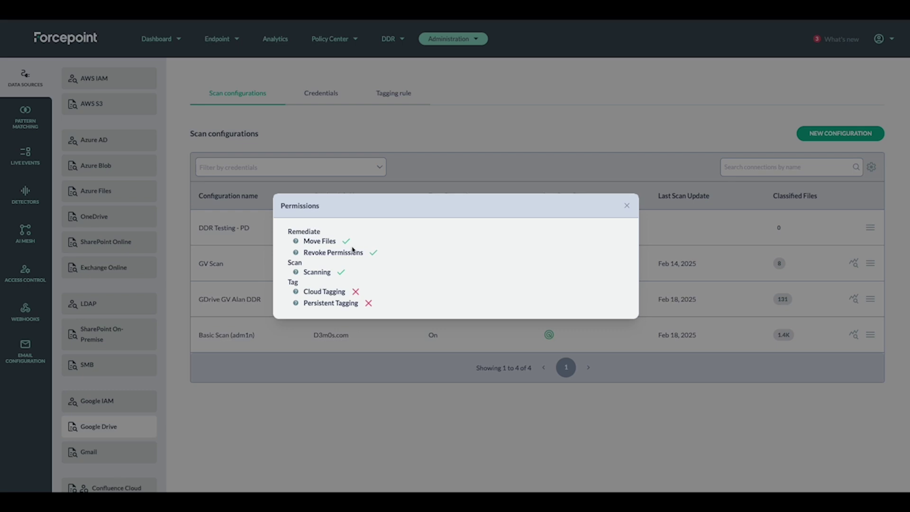
mouse_move(297, 254)
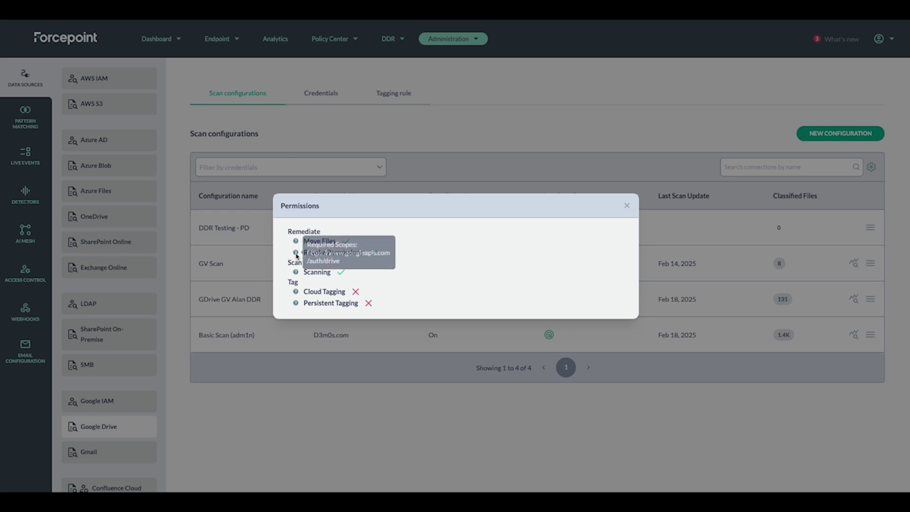
mouse_move(296, 273)
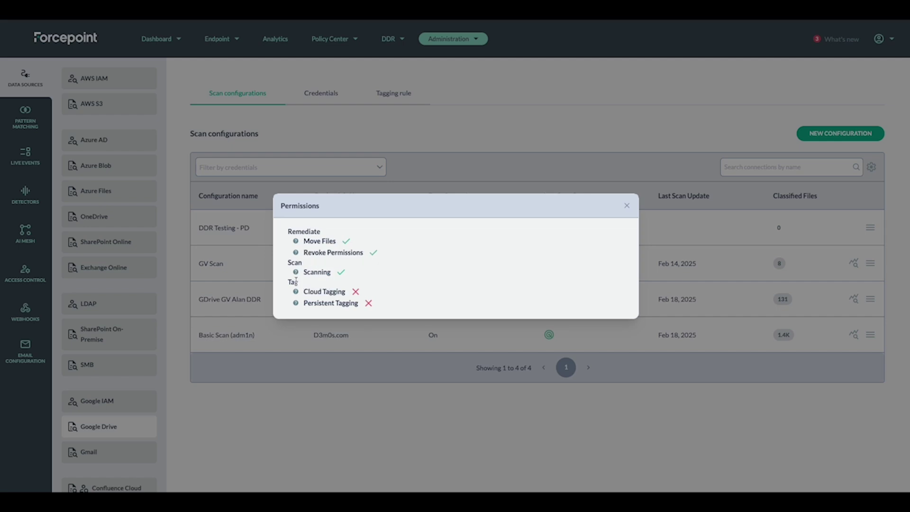
mouse_move(298, 308)
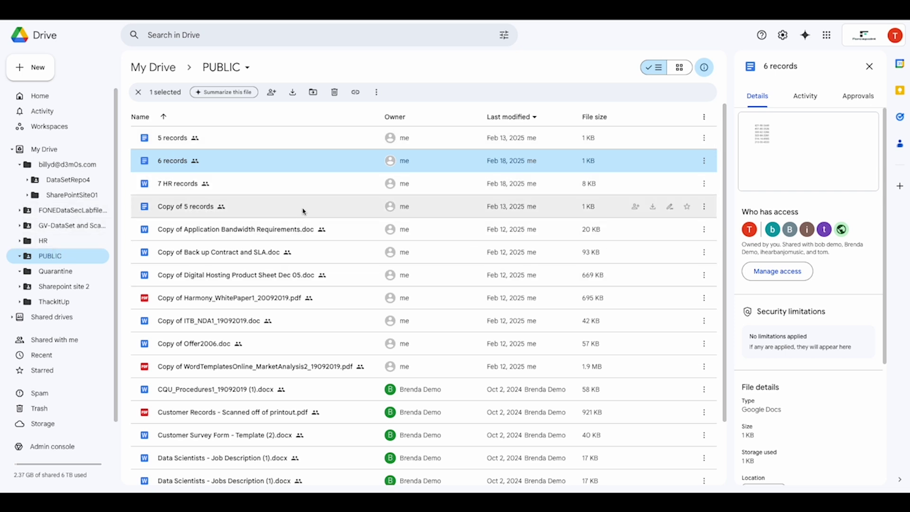
Switch to Google Drive and share "Copy of 5 records" from the PUBLIC folder with the external Gmail contact as Editor, accepting the external-sharing warning
left_click(256, 210)
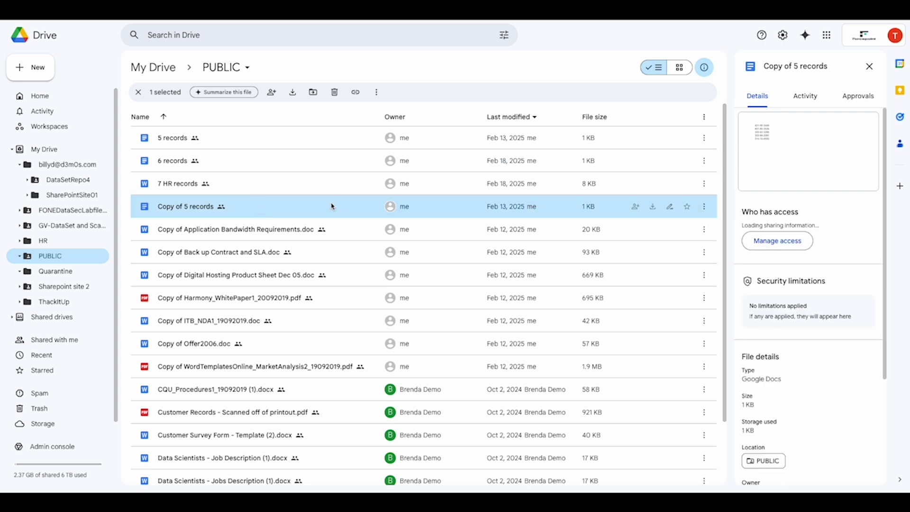
left_click(771, 261)
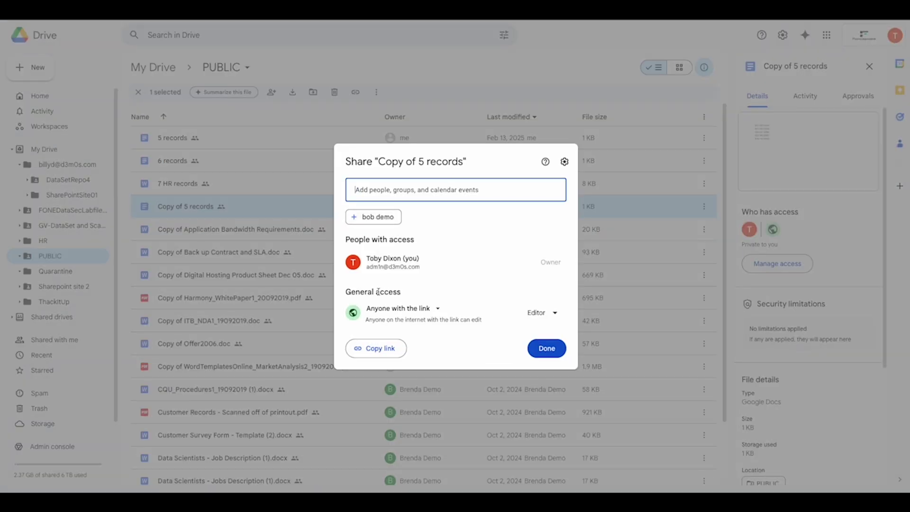
left_click(484, 195)
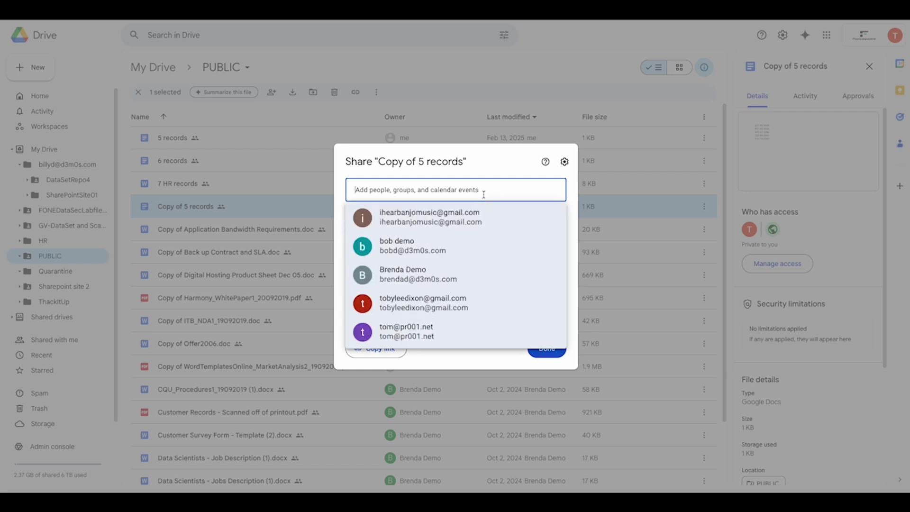
left_click(453, 216)
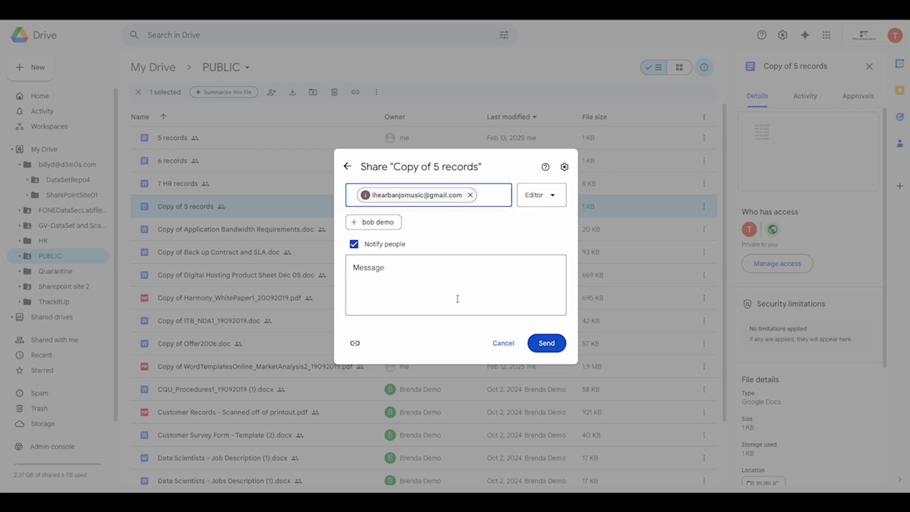
left_click(545, 344)
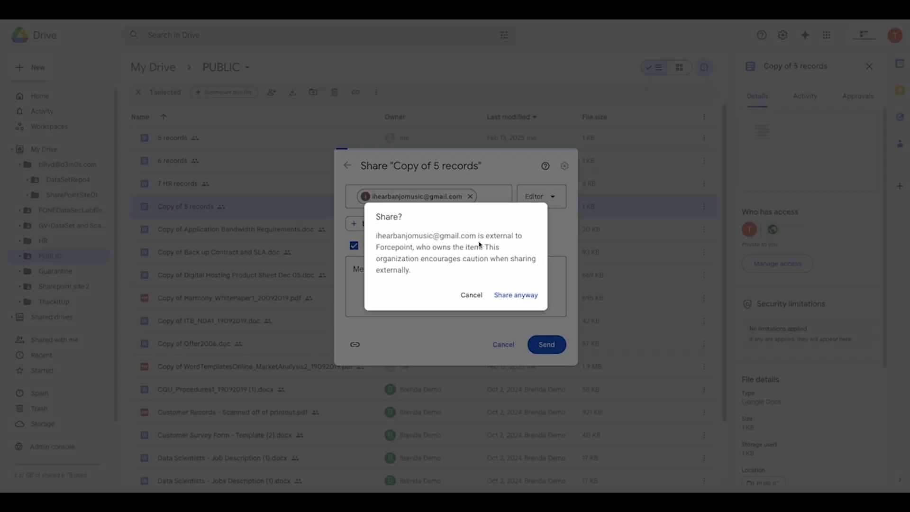
left_click(518, 296)
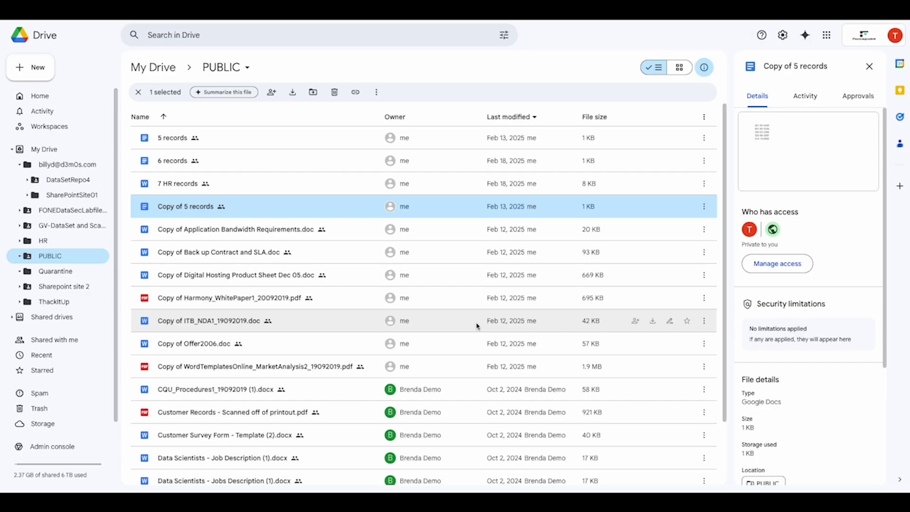
Open "Copy of 5 records" and paste the copied list of customer names and credit card numbers below the existing records
double_click(190, 207)
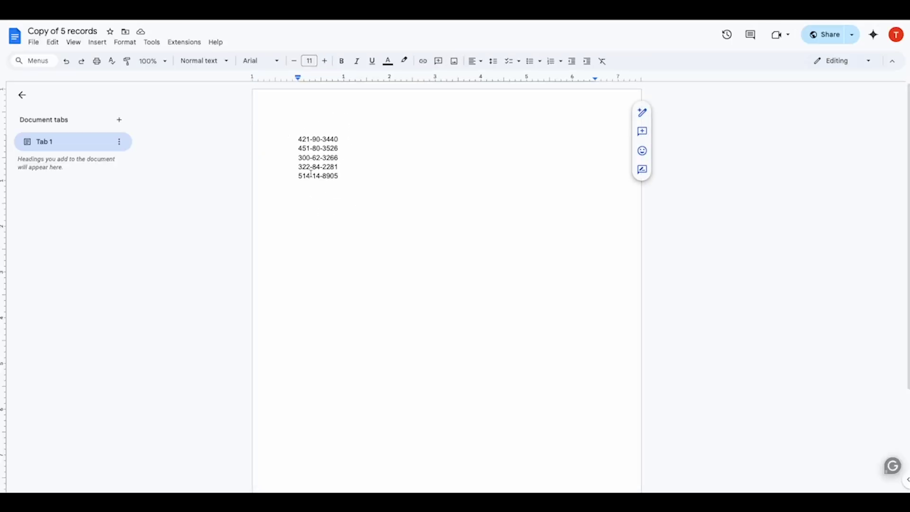
left_click(345, 181)
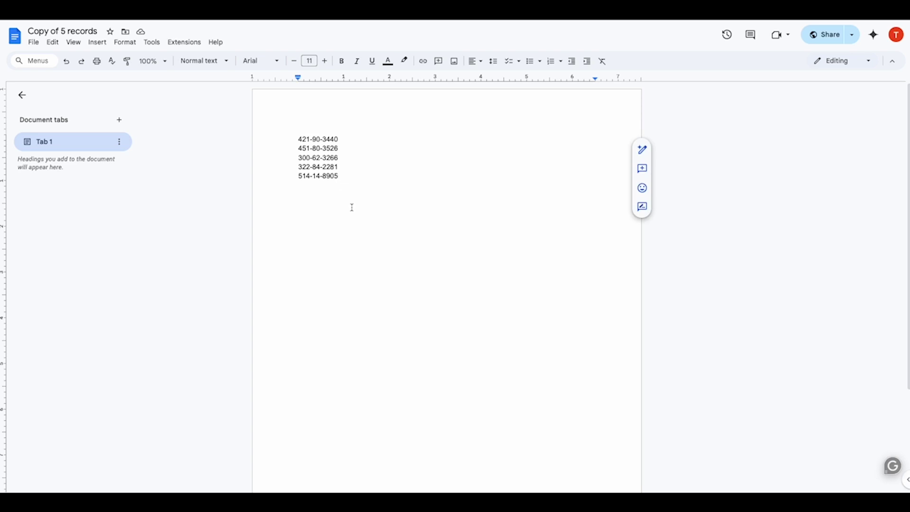
key("Return")
right_click(312, 200)
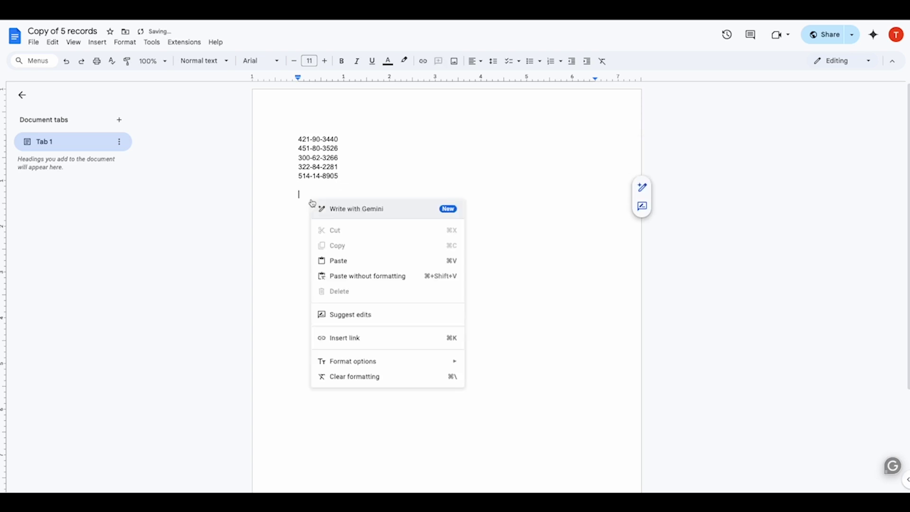
left_click(349, 261)
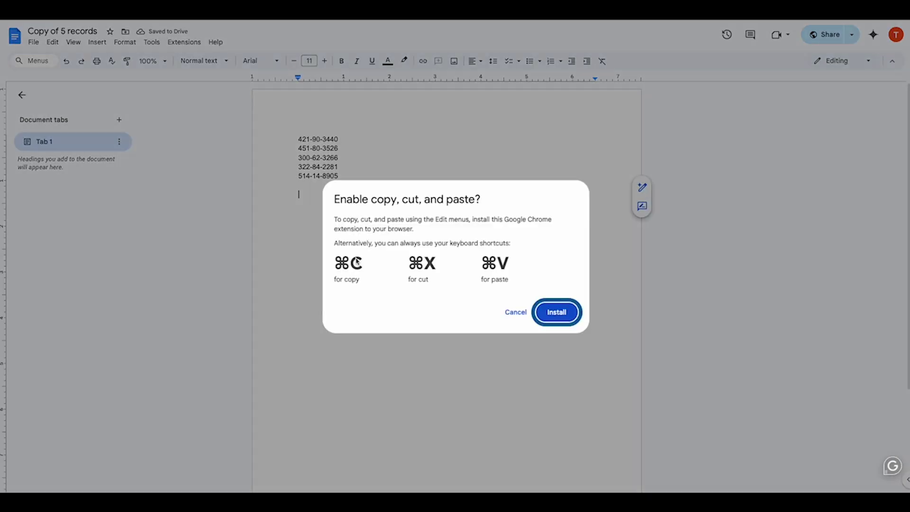
left_click(516, 312)
key("ctrl+v")
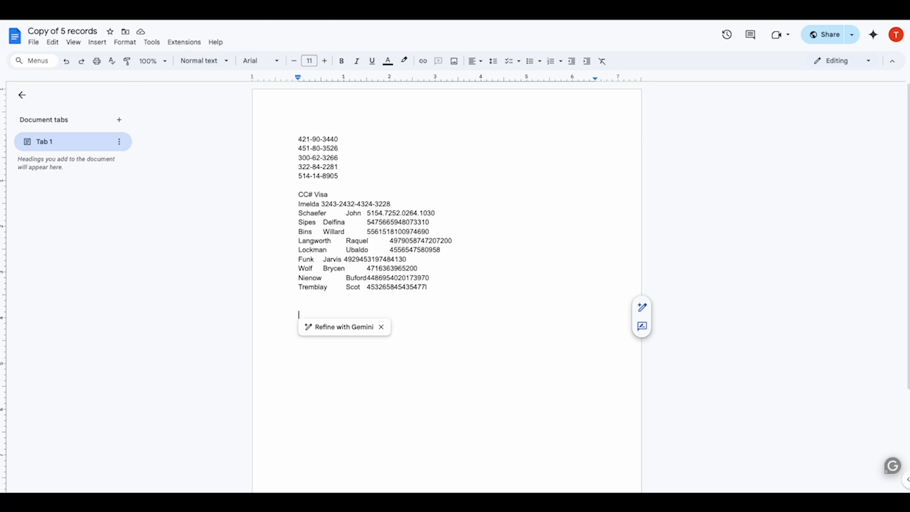
Switch back to Forcepoint, dismiss the Permissions dialog and open the Streaming list of live events
left_click(189, 14)
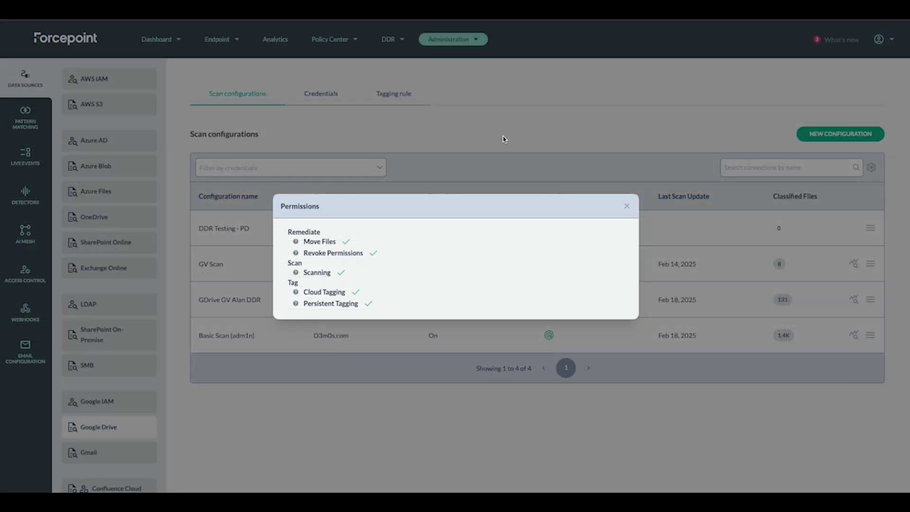
left_click(504, 140)
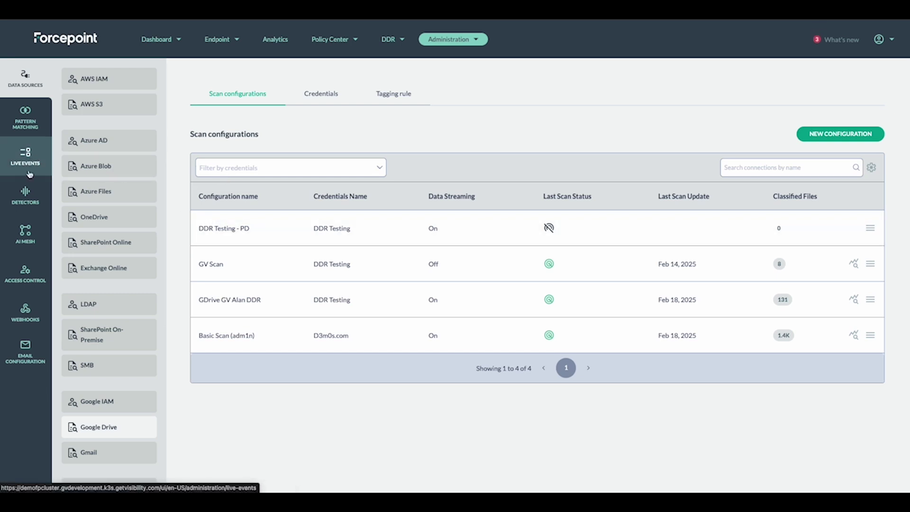
left_click(26, 155)
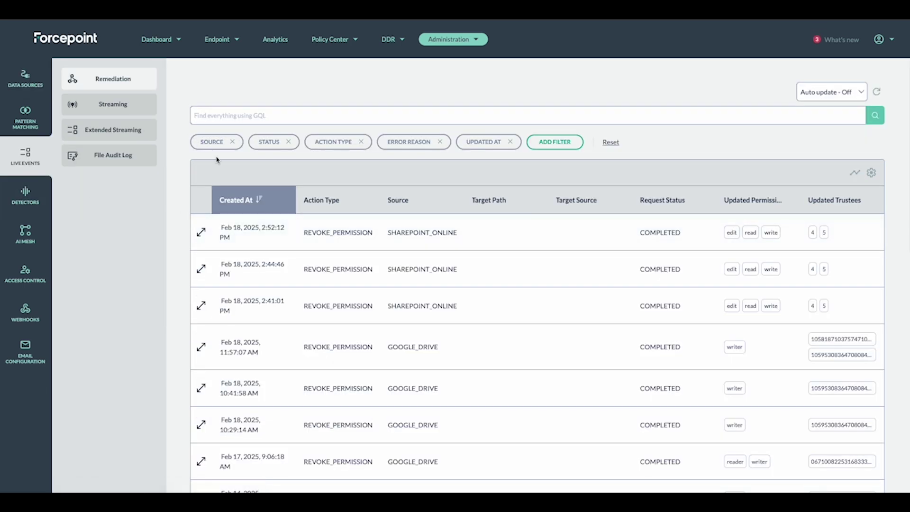
left_click(157, 153)
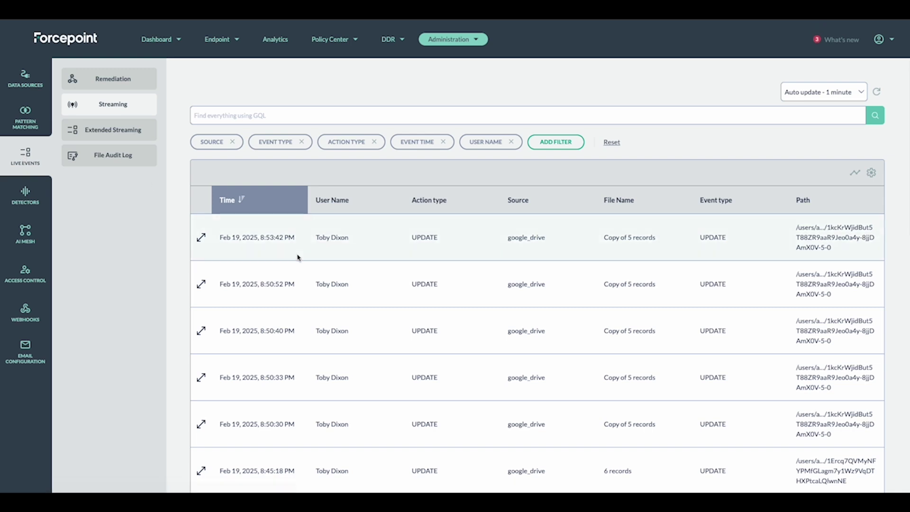
Look through the streaming events and inspect the details of the latest "Copy of 5 records" update
scroll(365, 336, "down", 1)
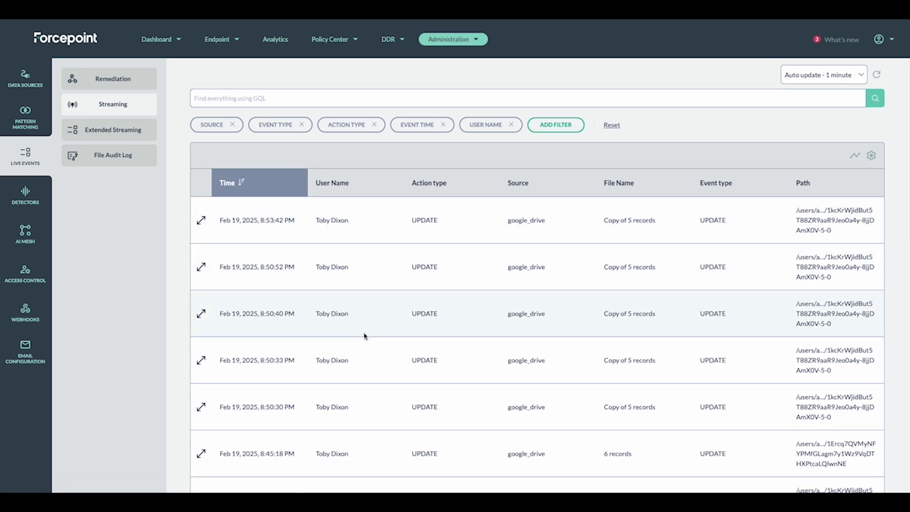
scroll(444, 310, "down", 1)
scroll(444, 310, "up", 1)
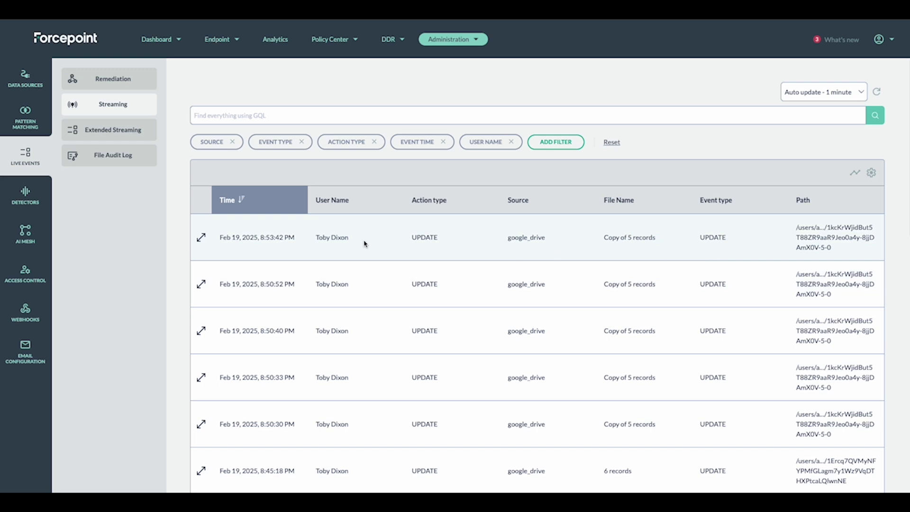
left_click(201, 237)
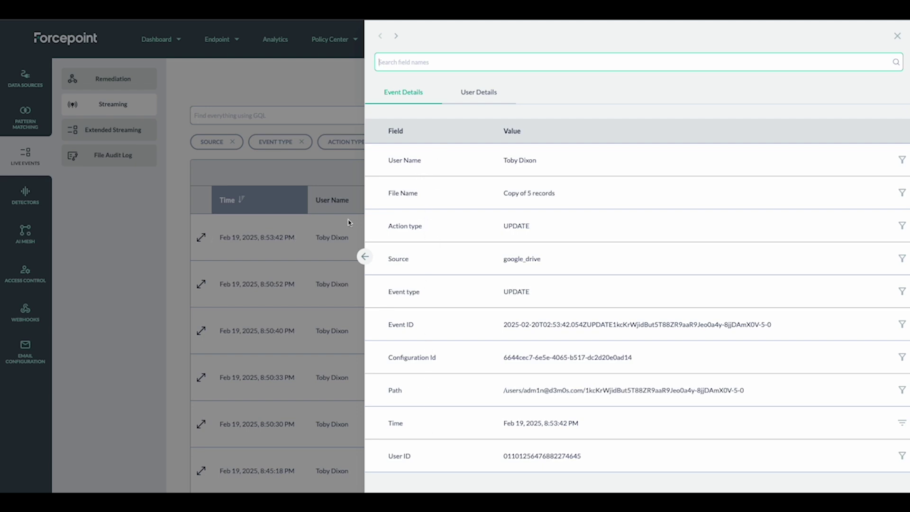
left_click(897, 36)
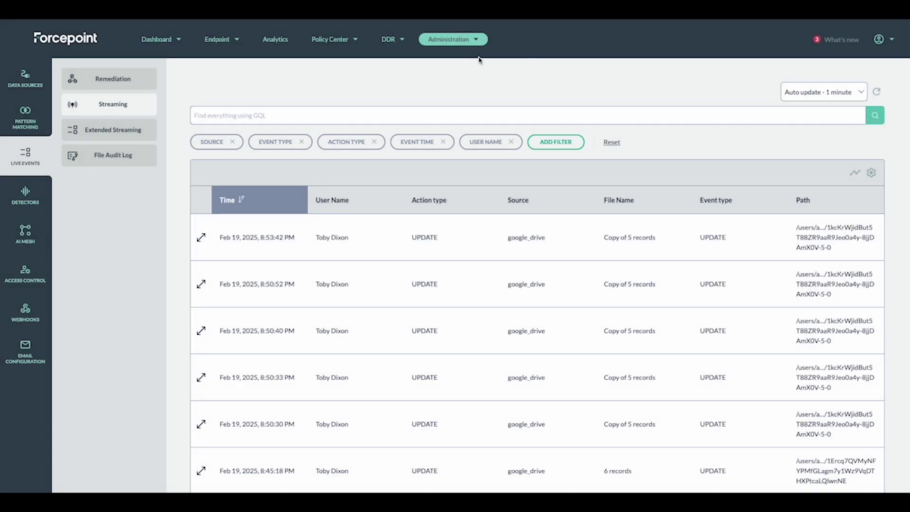
View the Extended Streaming events, inspect the details of the Streaming-Demo-2.doc download, and return to the Streaming list
left_click(125, 132)
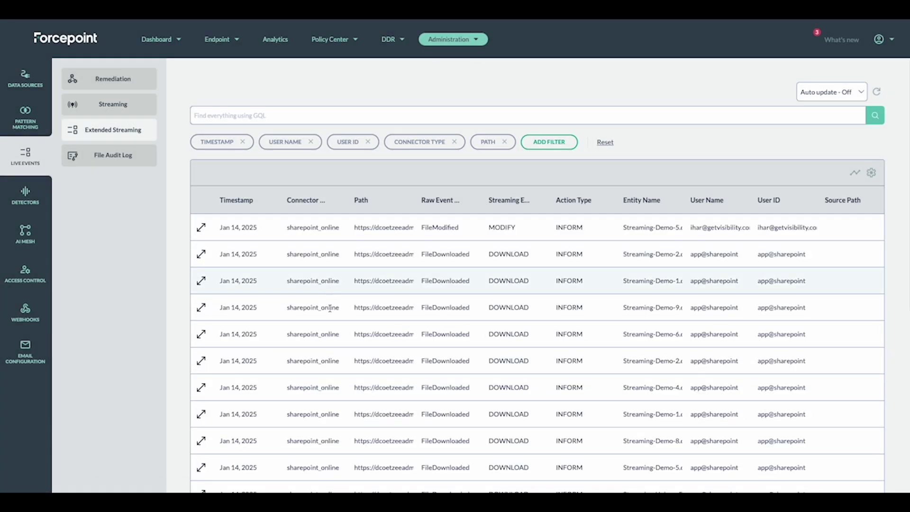
left_click(201, 254)
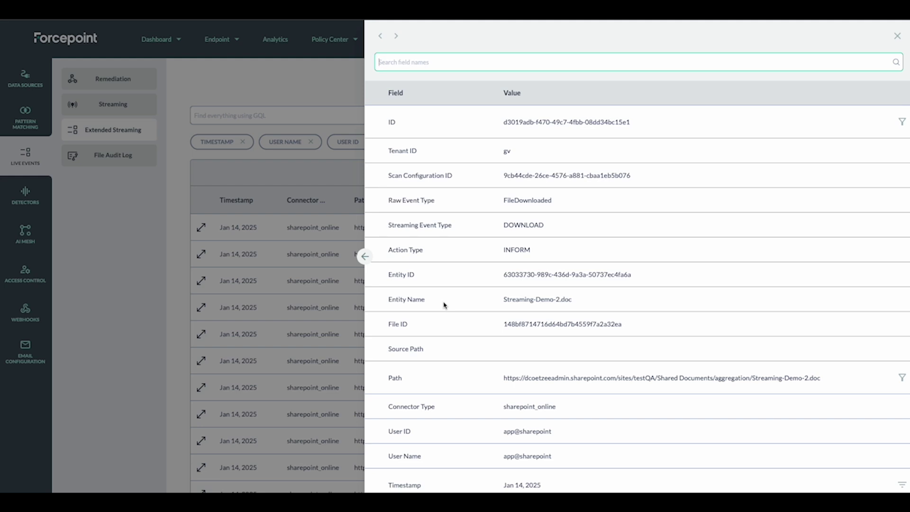
left_click(126, 333)
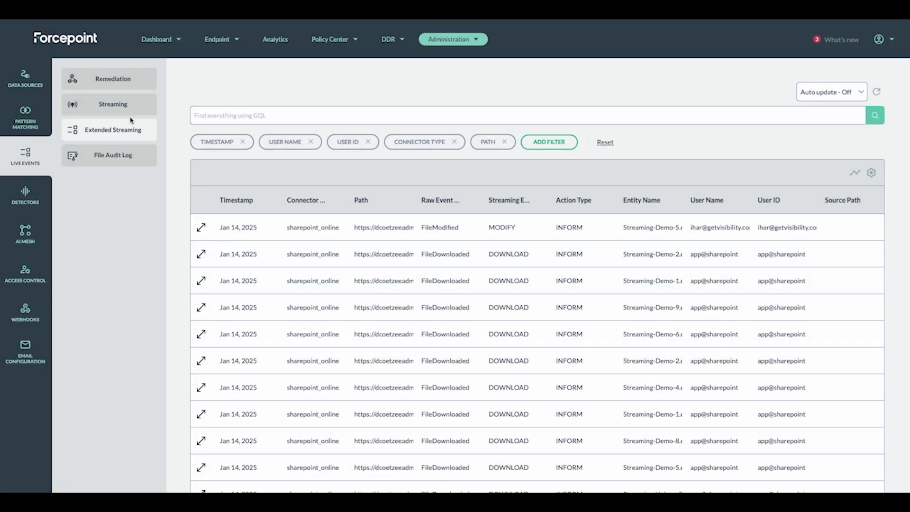
left_click(127, 103)
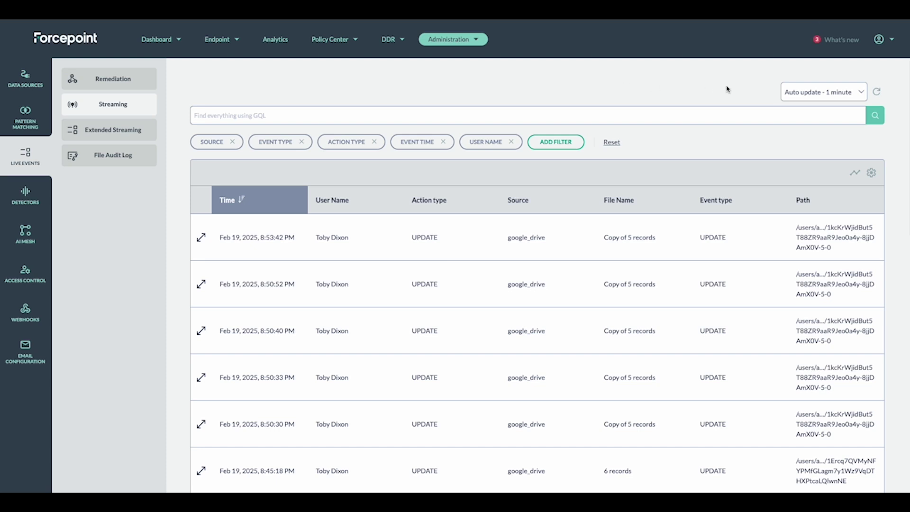
Open the Quick start setup wizard from the account options
left_click(879, 39)
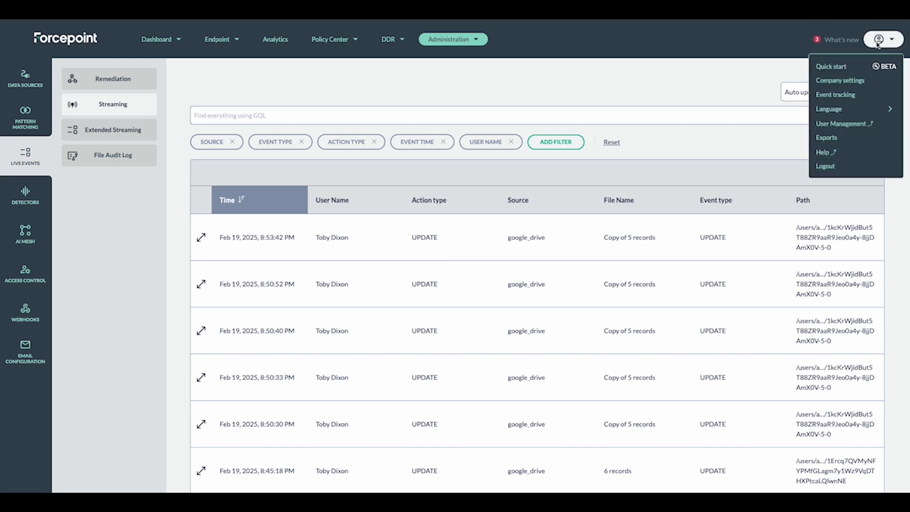
left_click(841, 68)
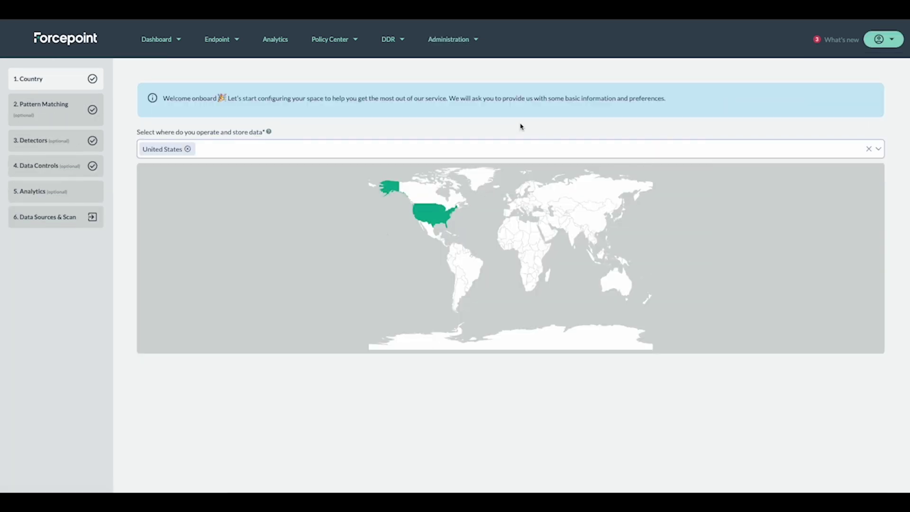
Open the Data Controls stage of the setup wizard and look through the Data Discovery and Response (DDR) control rules
left_click(61, 170)
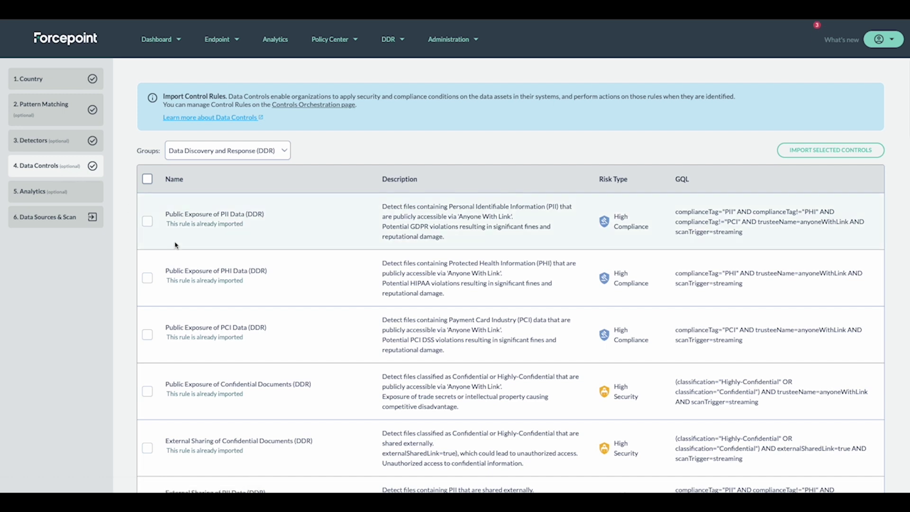
scroll(234, 242, "down", 1)
scroll(233, 242, "down", 2)
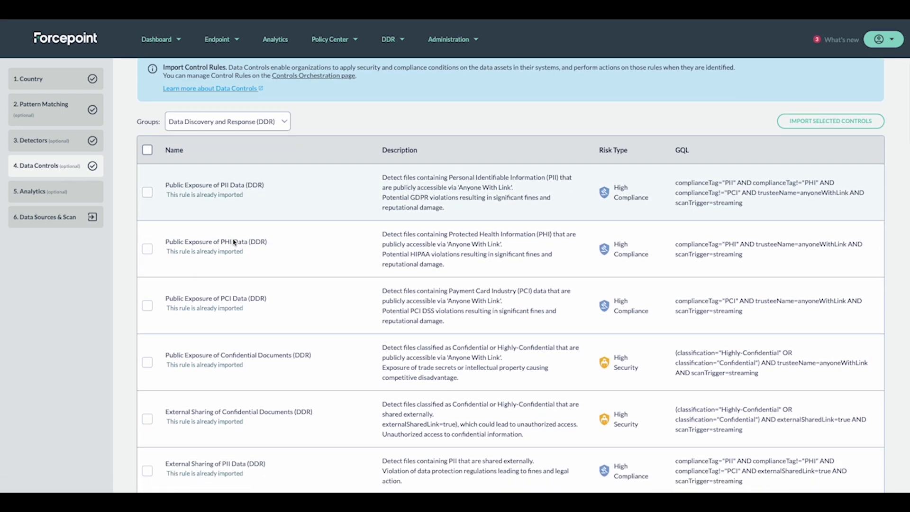
scroll(232, 240, "down", 1)
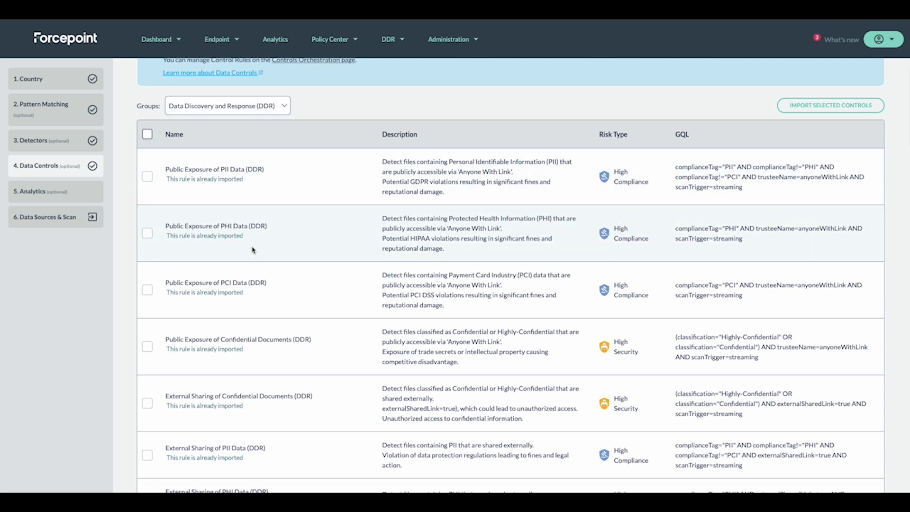
scroll(254, 250, "down", 5)
scroll(253, 250, "down", 9)
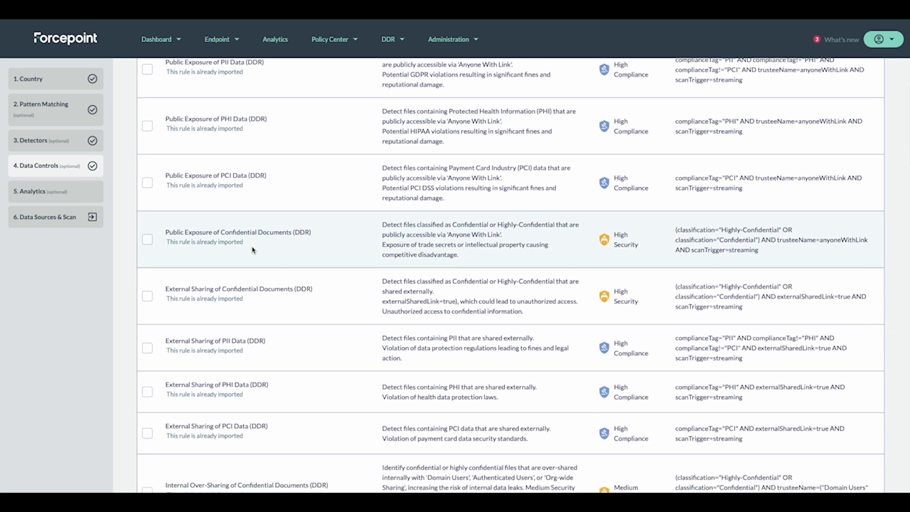
scroll(252, 250, "down", 7)
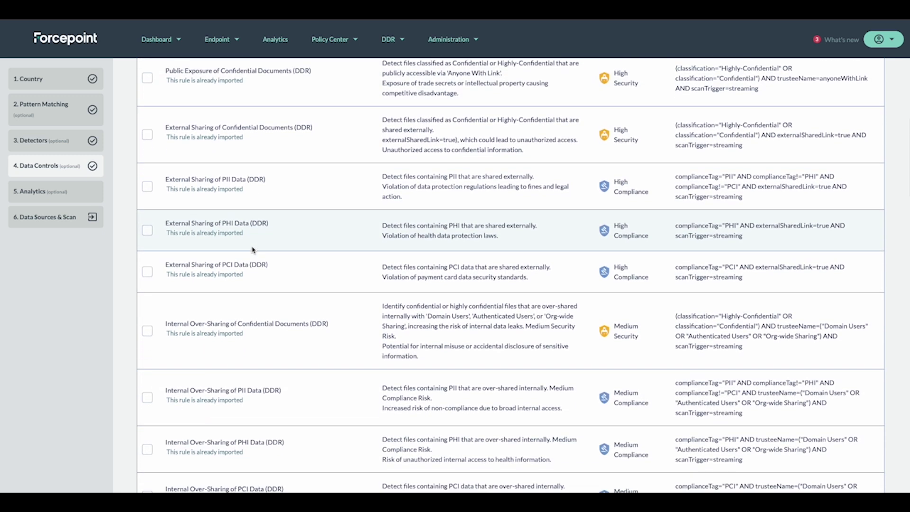
scroll(252, 249, "down", 7)
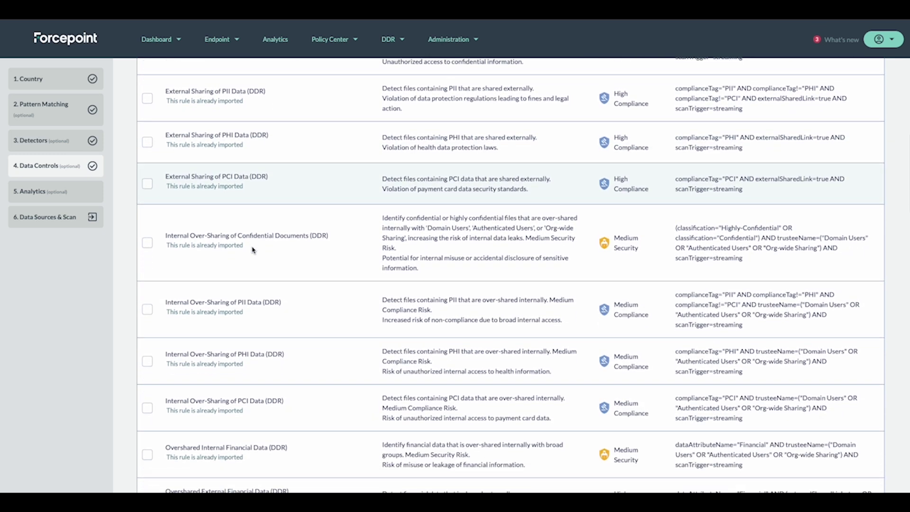
scroll(253, 300, "down", 3)
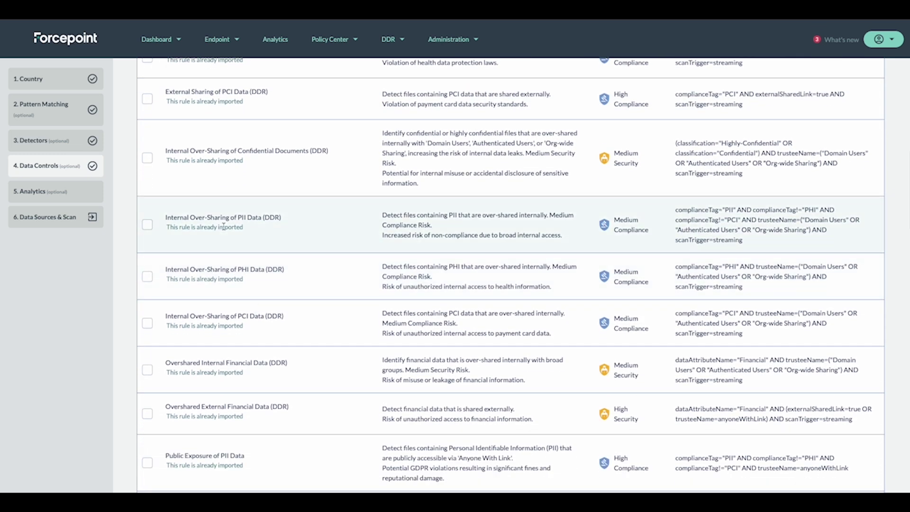
scroll(232, 284, "down", 2)
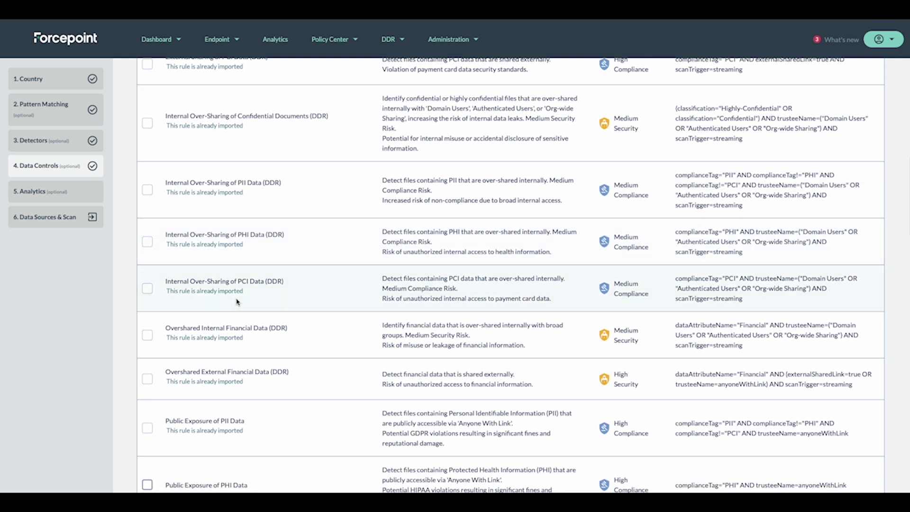
scroll(237, 301, "up", 15)
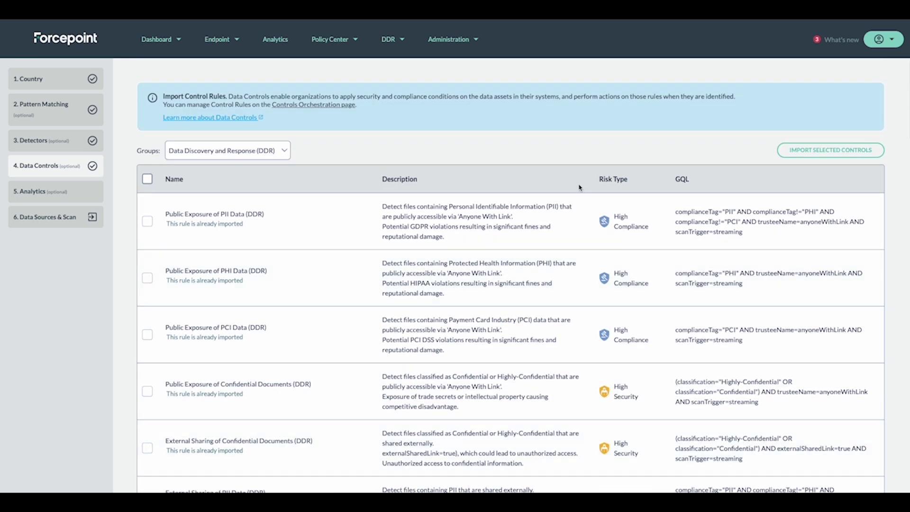
Open Controls Orchestration and examine the dataset options and GQL condition of the External Sharing of PII Data (DDR) rule
left_click(350, 40)
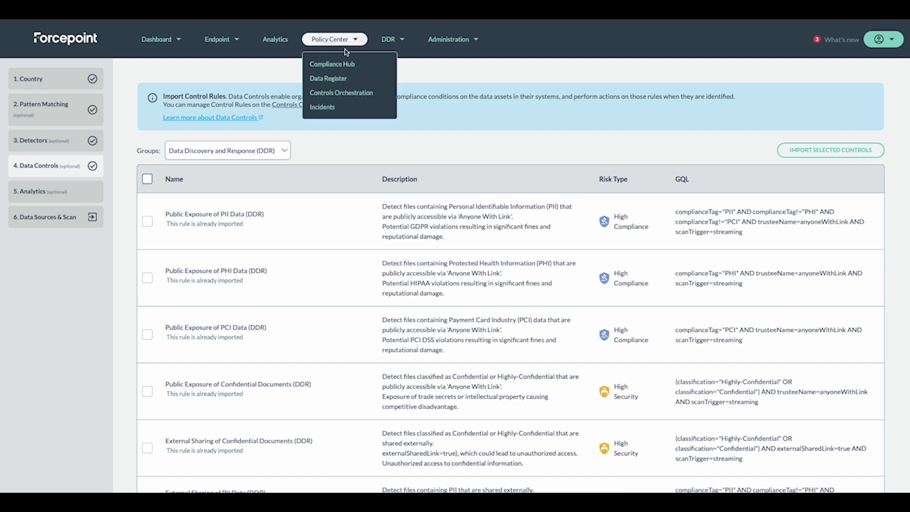
left_click(337, 95)
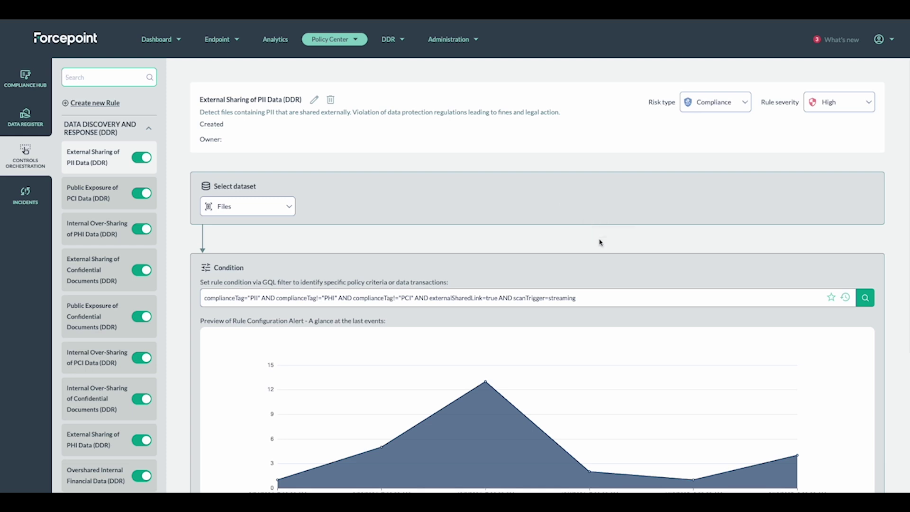
scroll(599, 250, "down", 1)
left_click(281, 168)
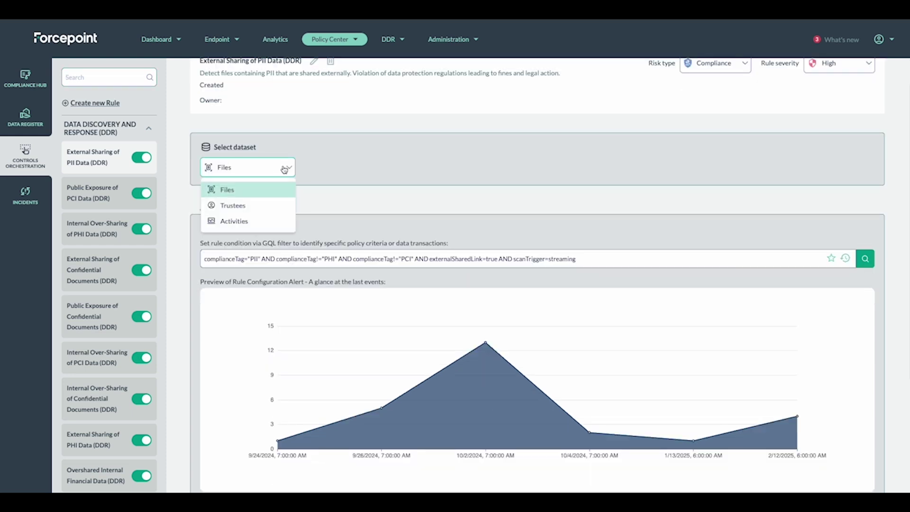
left_click(351, 181)
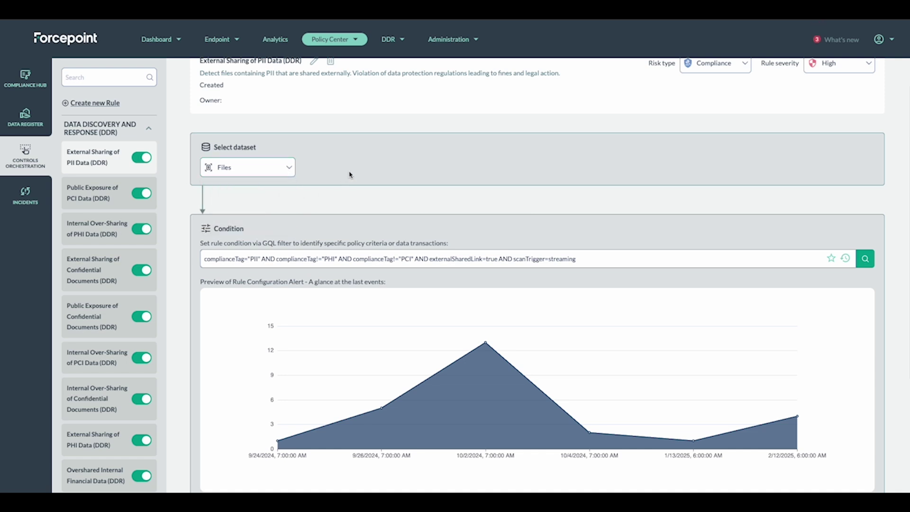
scroll(380, 262, "down", 2)
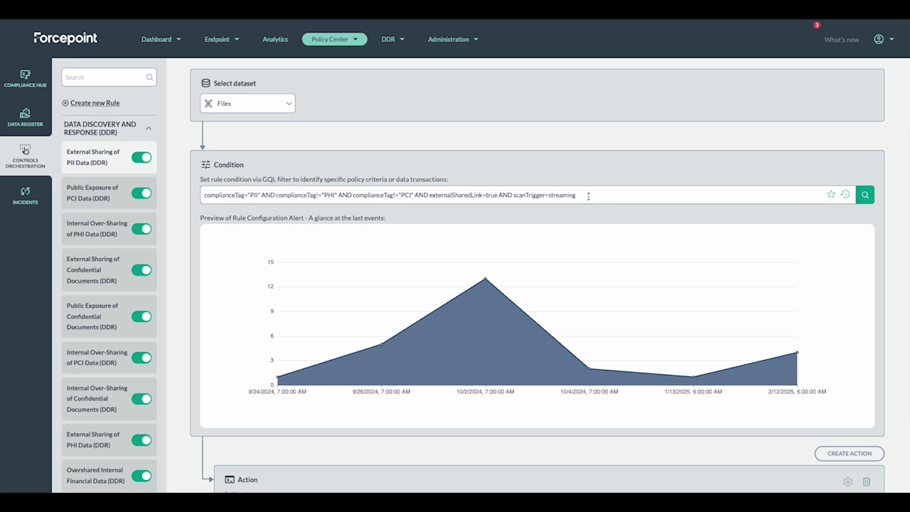
scroll(574, 246, "down", 3)
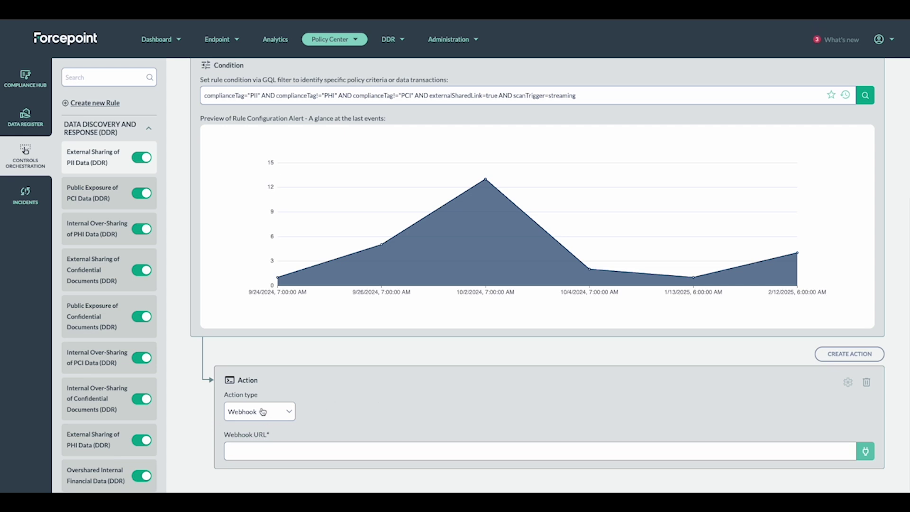
Explore the rule's action types by switching the action to Email and back to Webhook
left_click(288, 414)
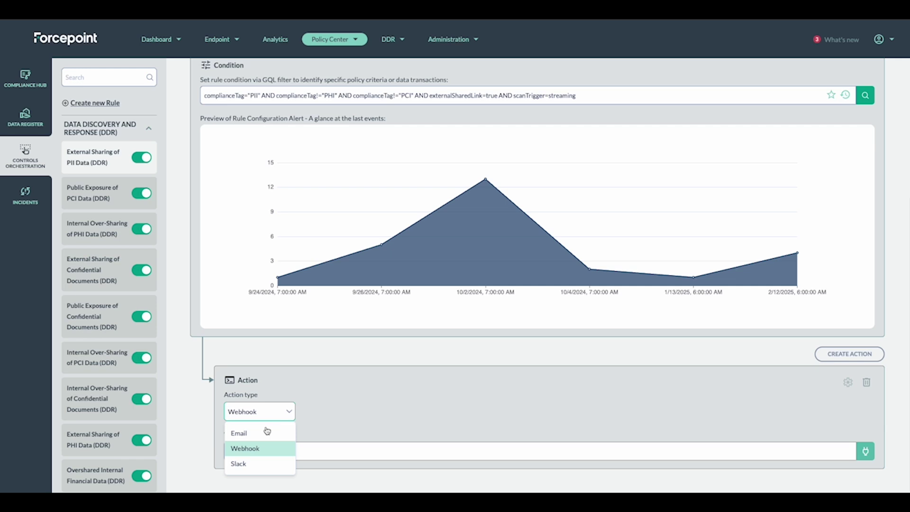
left_click(257, 438)
scroll(264, 416, "down", 3)
left_click(286, 296)
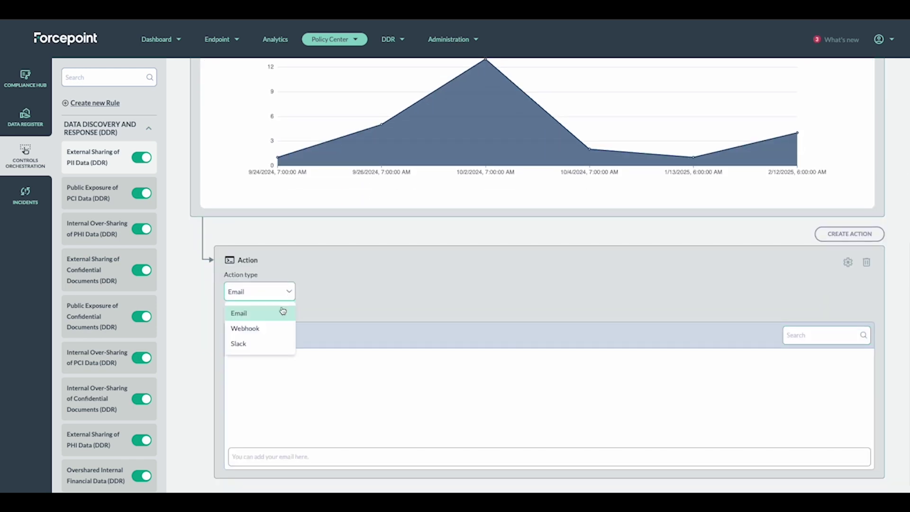
left_click(260, 328)
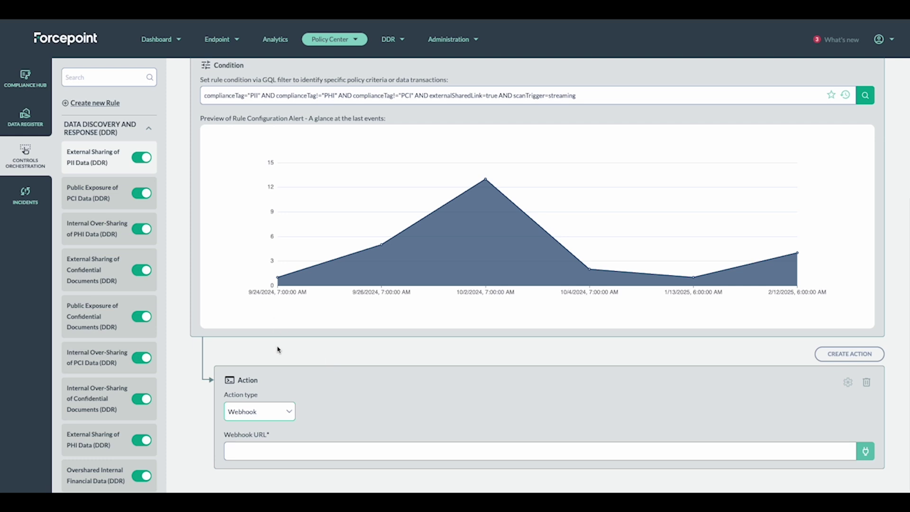
Go to Incidents and open the results preview for External Sharing of PII Data (DDR)
left_click(25, 196)
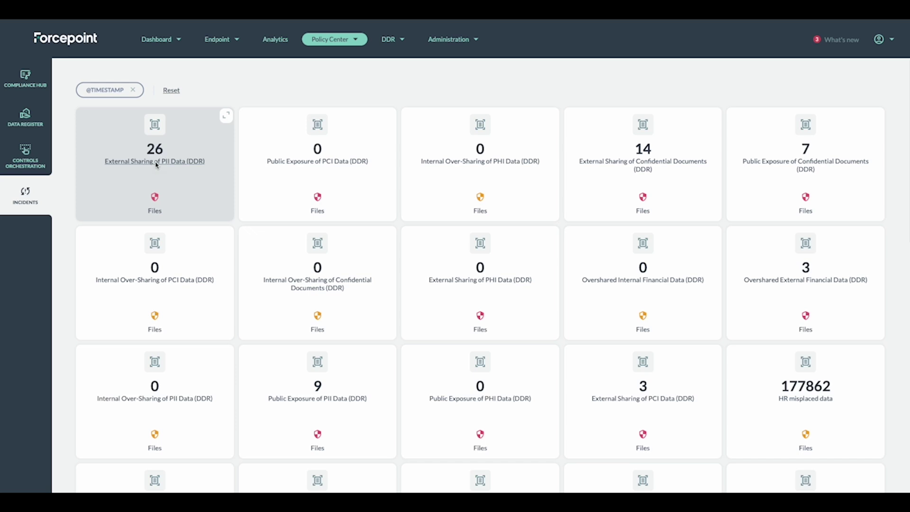
left_click(157, 164)
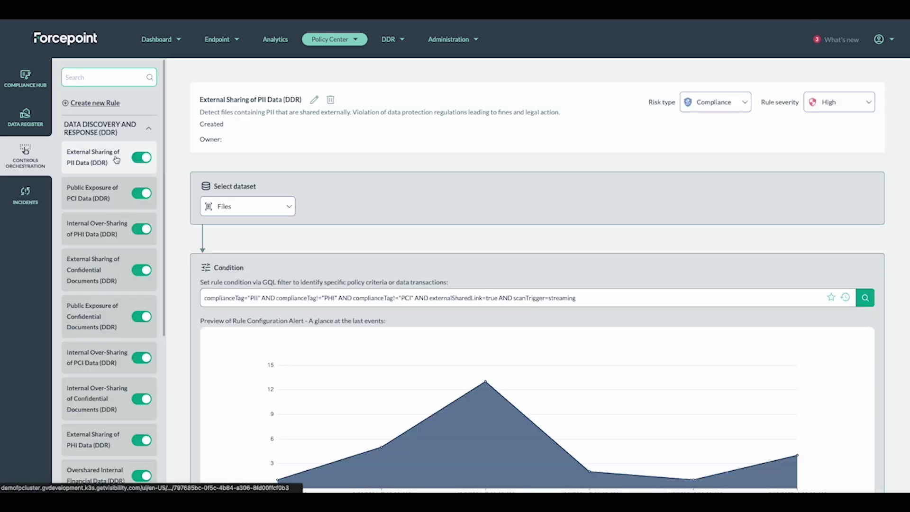
left_click(25, 198)
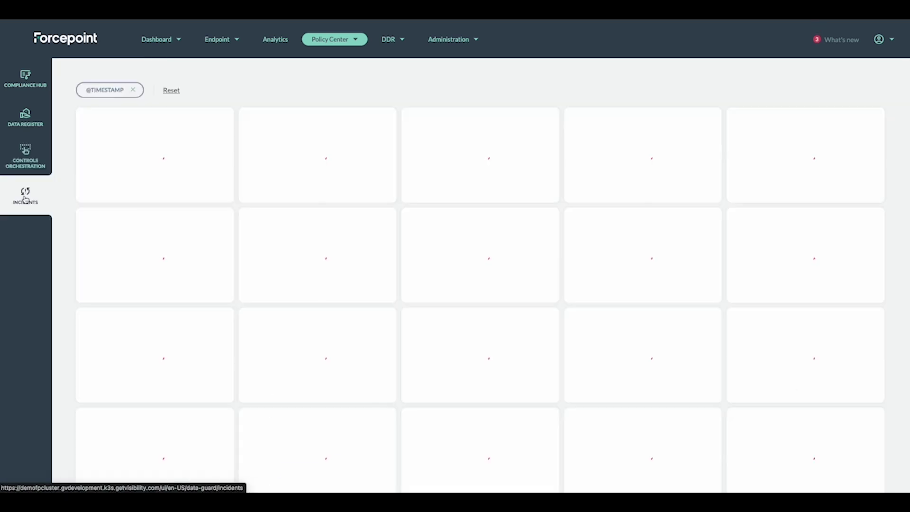
left_click(161, 126)
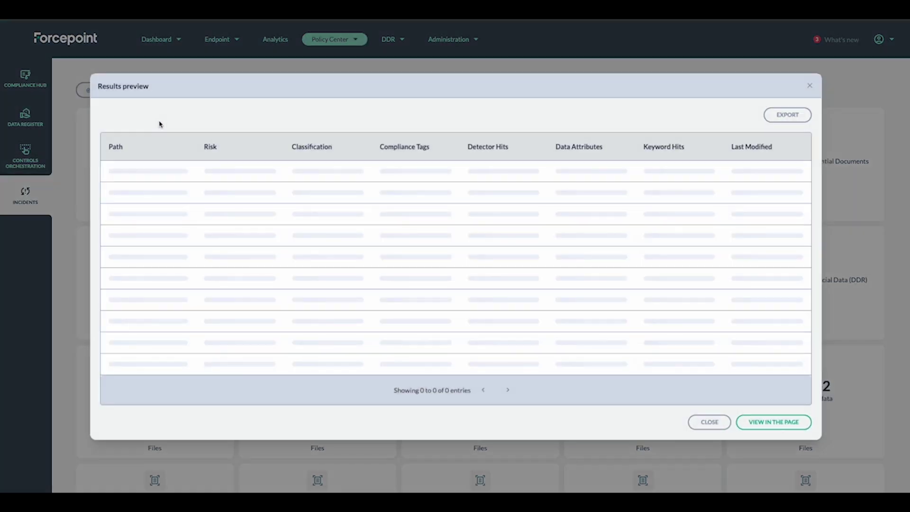
Look through the previewed files, open the results in Enterprise Search and sort them by last modified, newest first
scroll(476, 290, "down", 5)
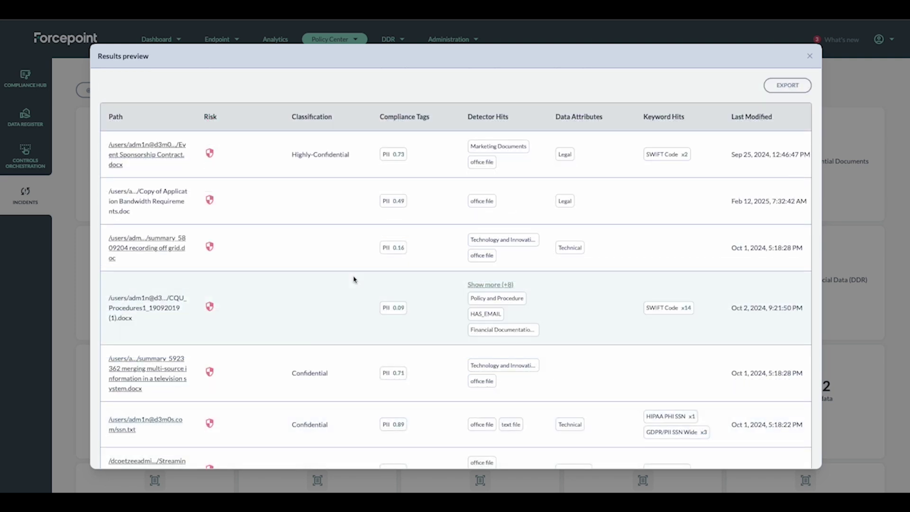
scroll(354, 280, "down", 1)
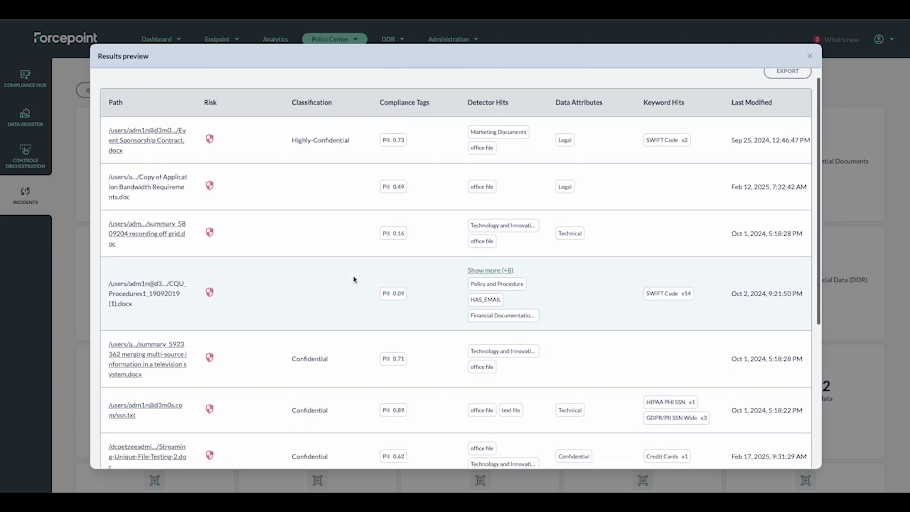
scroll(353, 279, "down", 5)
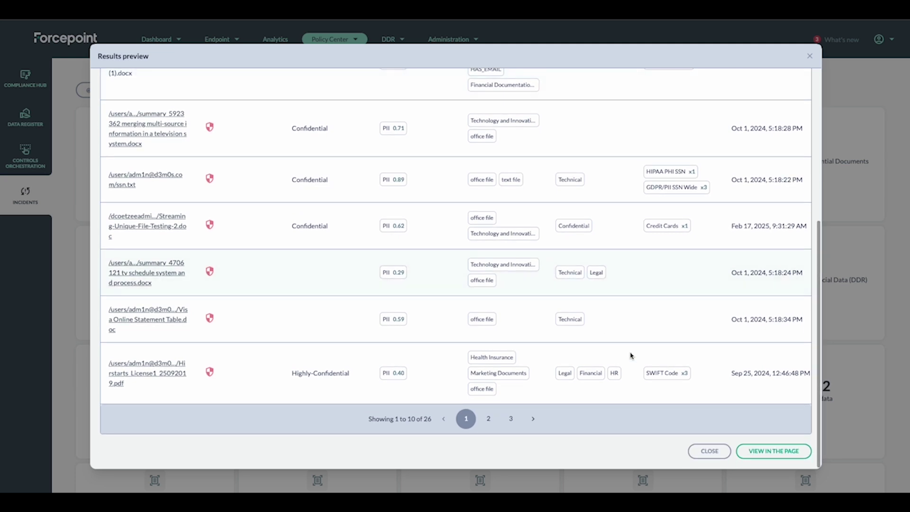
left_click(766, 454)
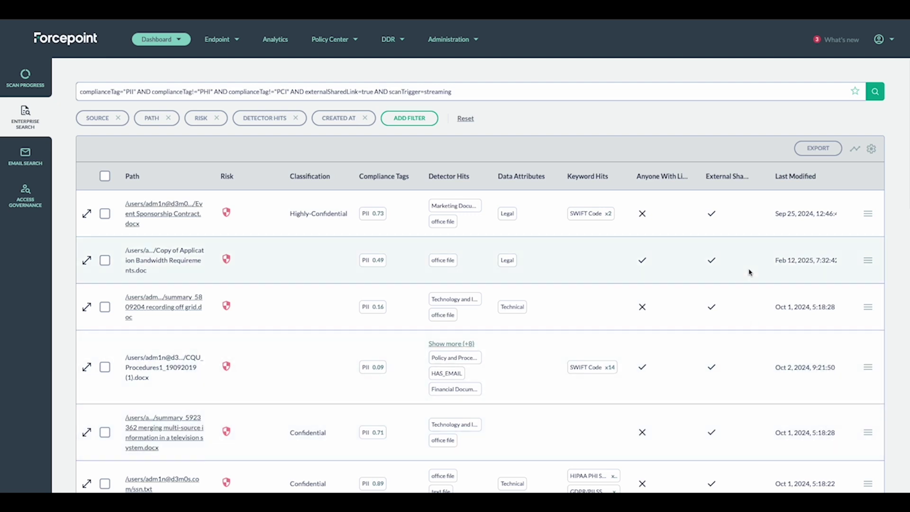
left_click(805, 183)
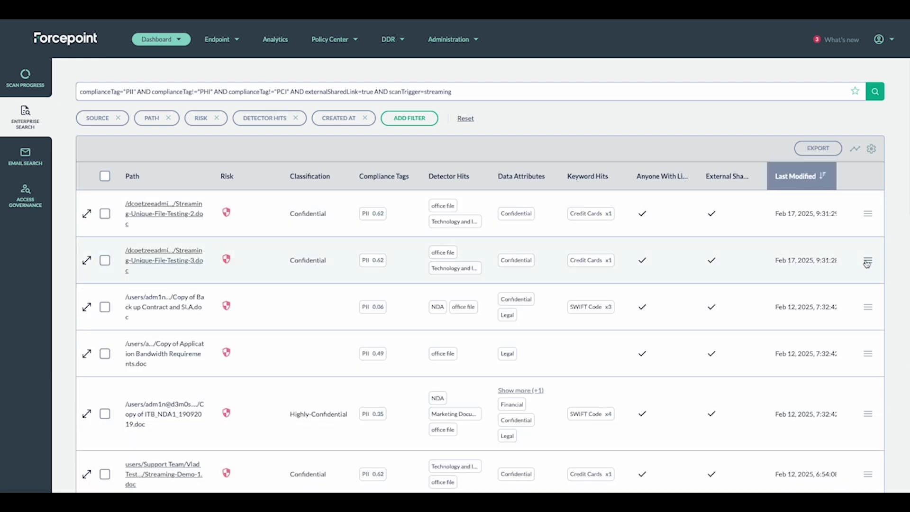
Revoke edit, read and write permissions on Streaming-Unique-File-Testing-3.doc for test QA Visitors and test QA Members, excluding anyoneWithLink
left_click(868, 261)
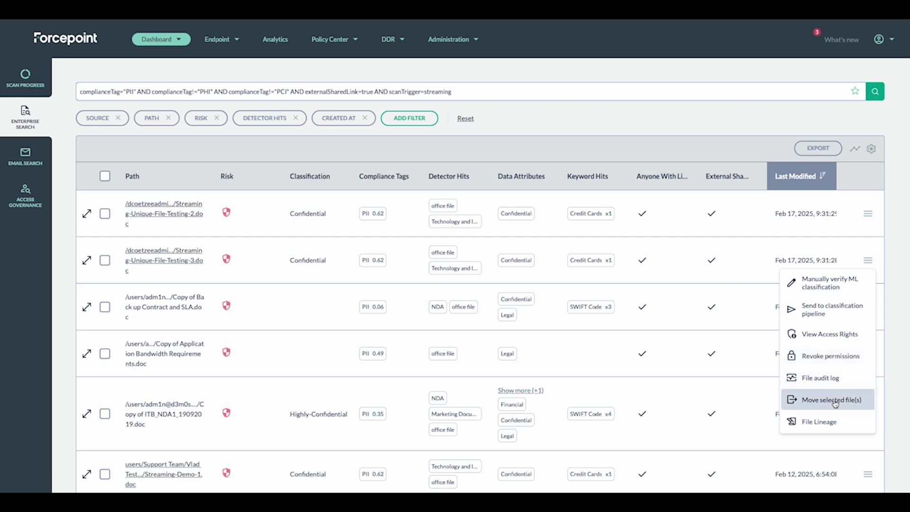
left_click(825, 356)
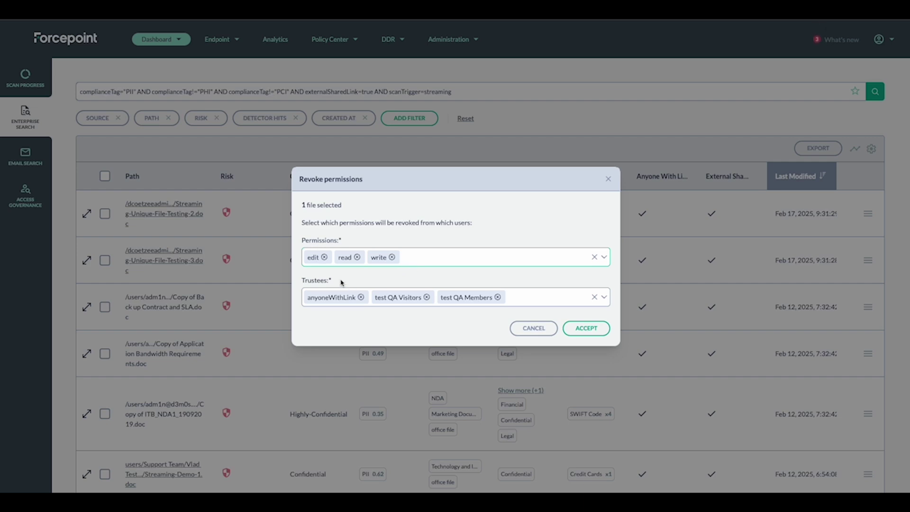
left_click(361, 298)
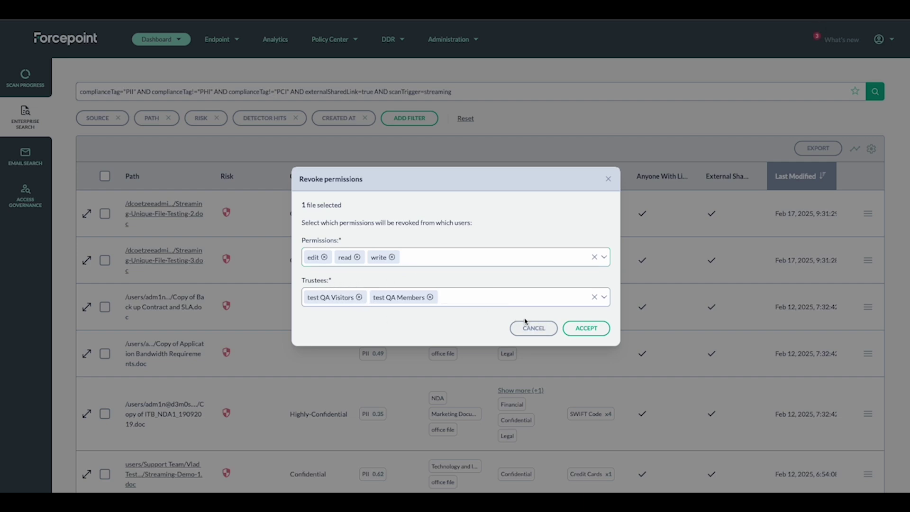
left_click(587, 328)
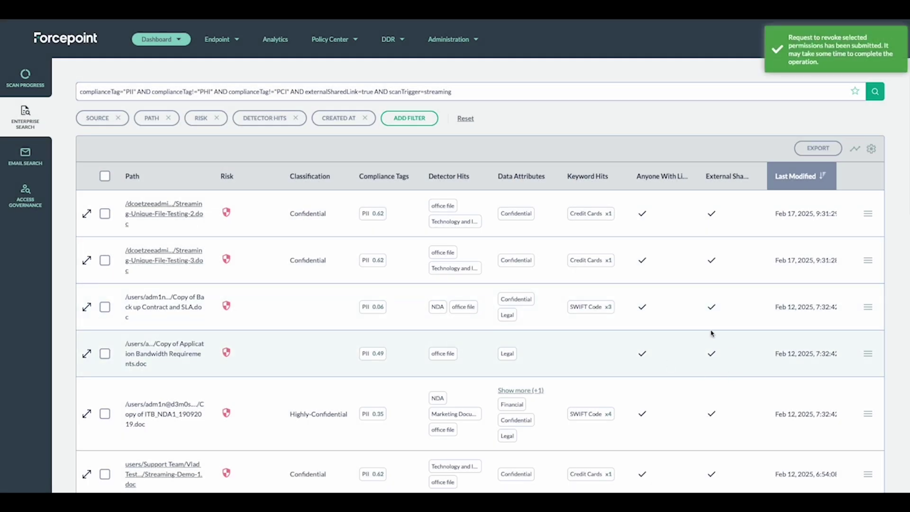
Start moving Copy of Back up Contract and SLA.doc, with Google Drive as the connector and D3m0s.com as the credentials
left_click(868, 309)
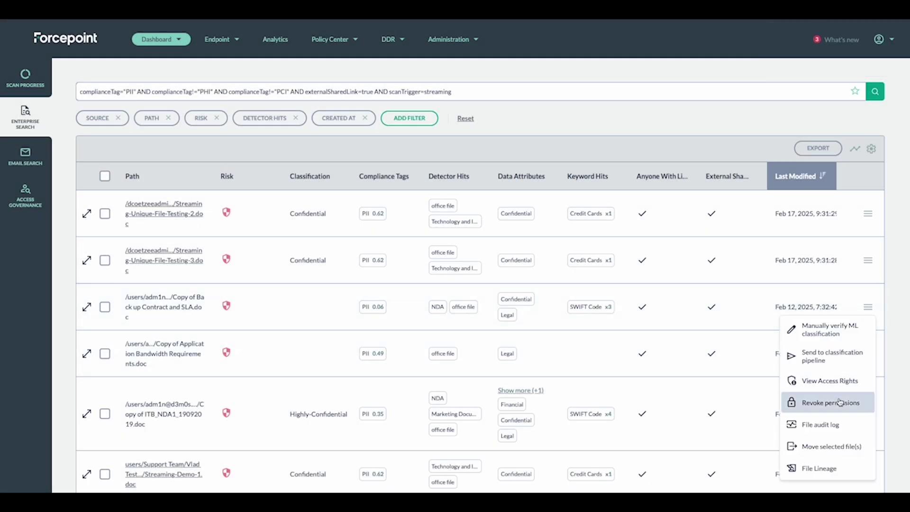
left_click(832, 454)
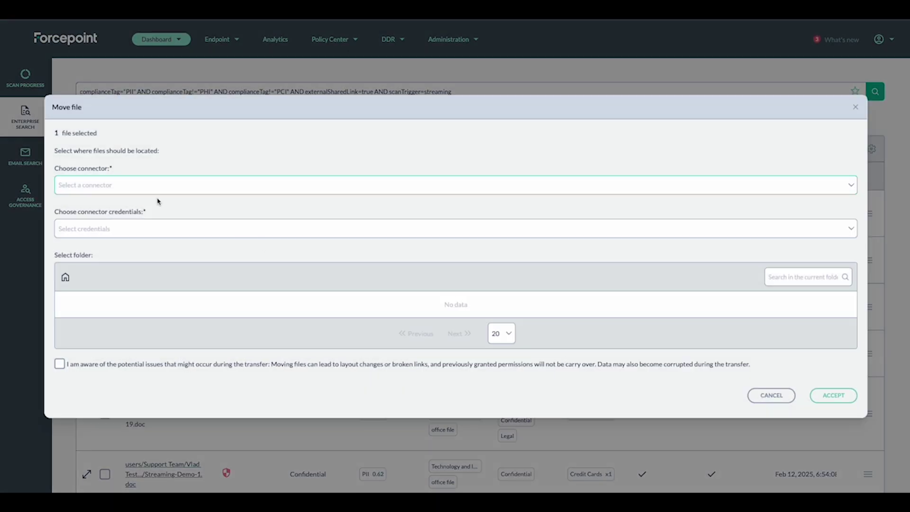
left_click(100, 188)
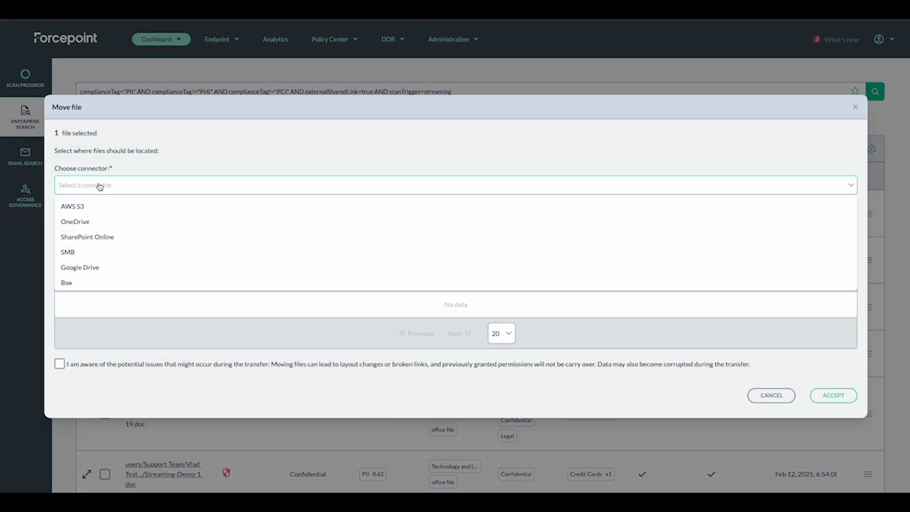
left_click(79, 268)
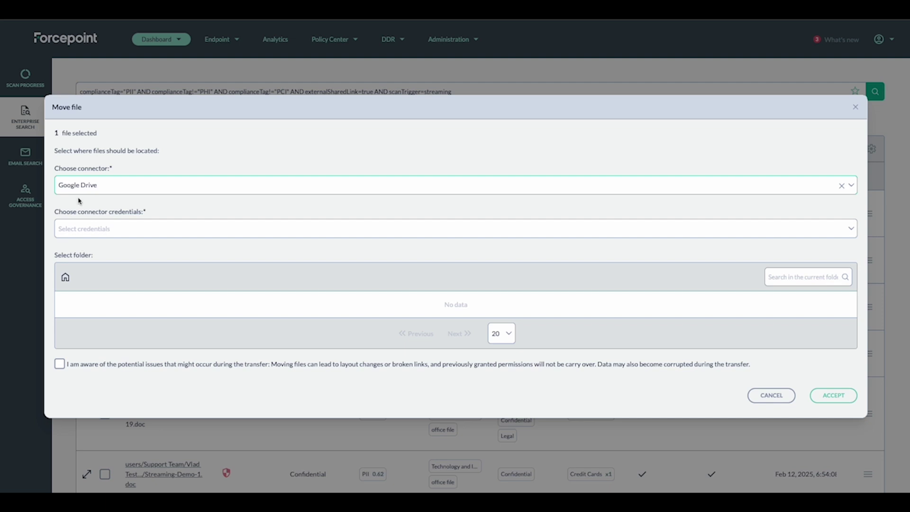
left_click(75, 231)
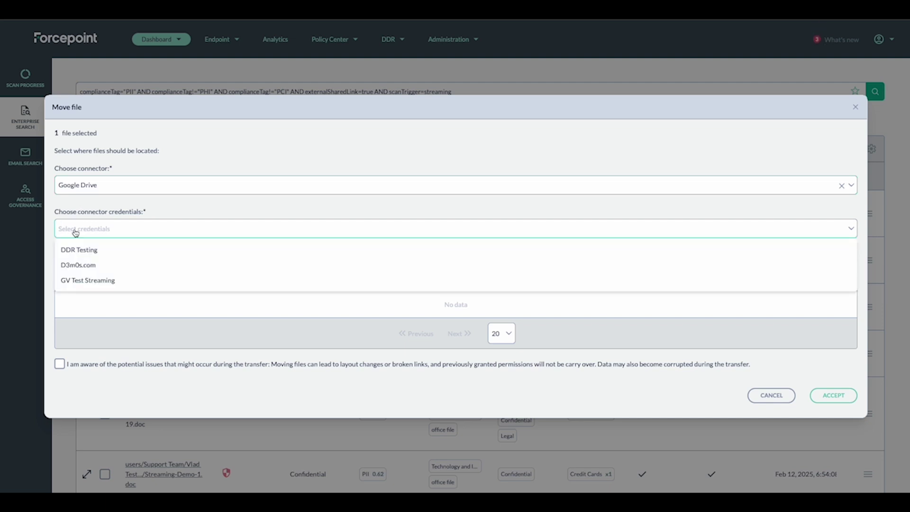
left_click(68, 266)
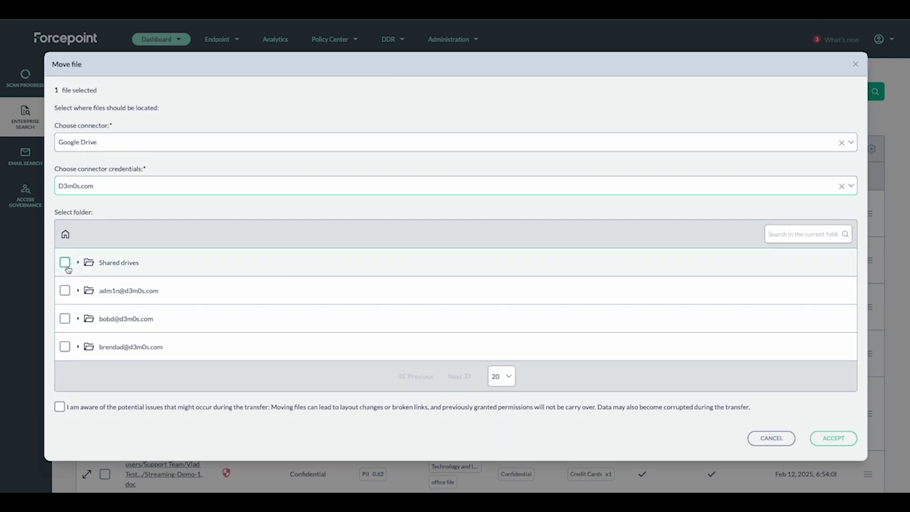
Choose the Quarantine folder in the admin account's My Drive as the destination, acknowledge the transfer risks and accept the move
left_click(79, 291)
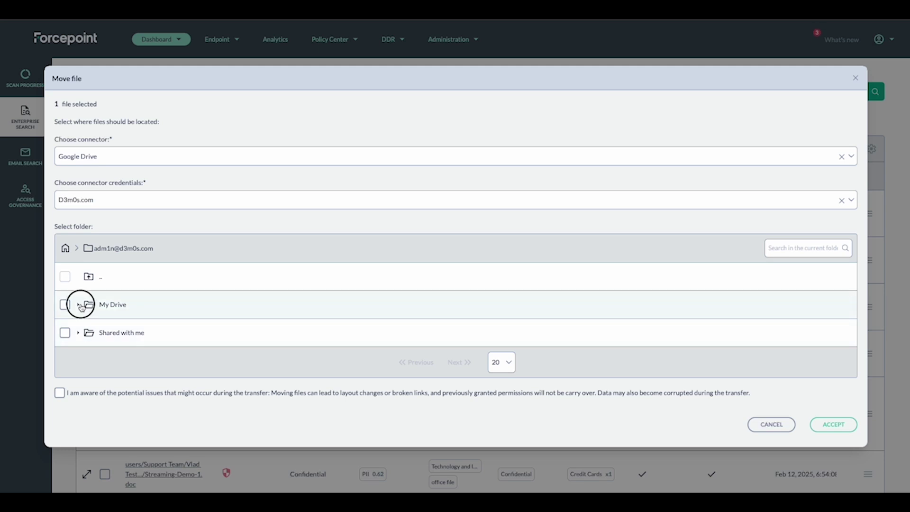
left_click(80, 305)
left_click(65, 422)
scroll(153, 425, "down", 1)
scroll(153, 425, "down", 3)
left_click(59, 415)
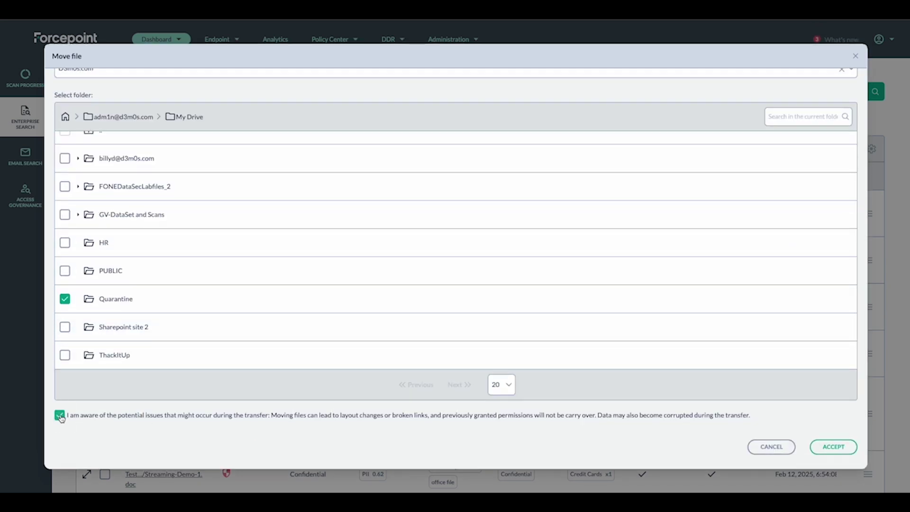
left_click(833, 445)
Open the details of Streaming-Unique-File-Testing-2.doc and review its file lineage, including the list of users involved
left_click(86, 214)
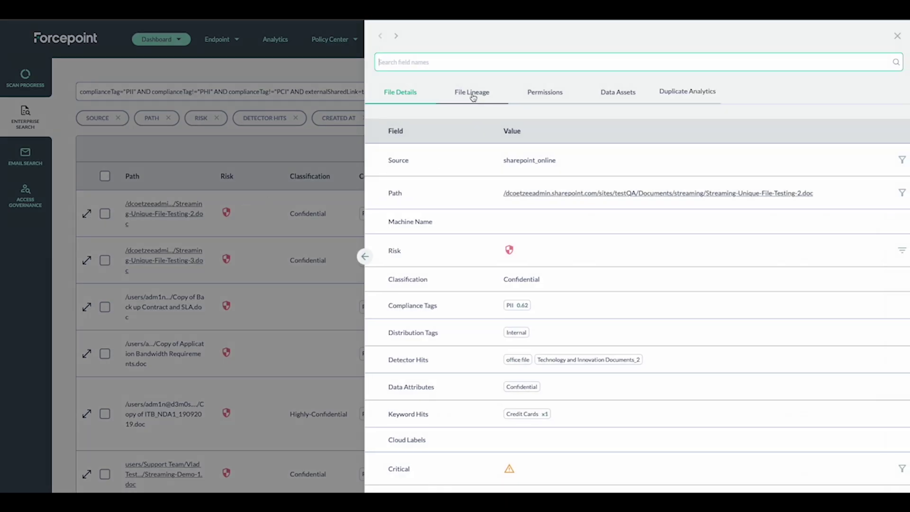
left_click(473, 95)
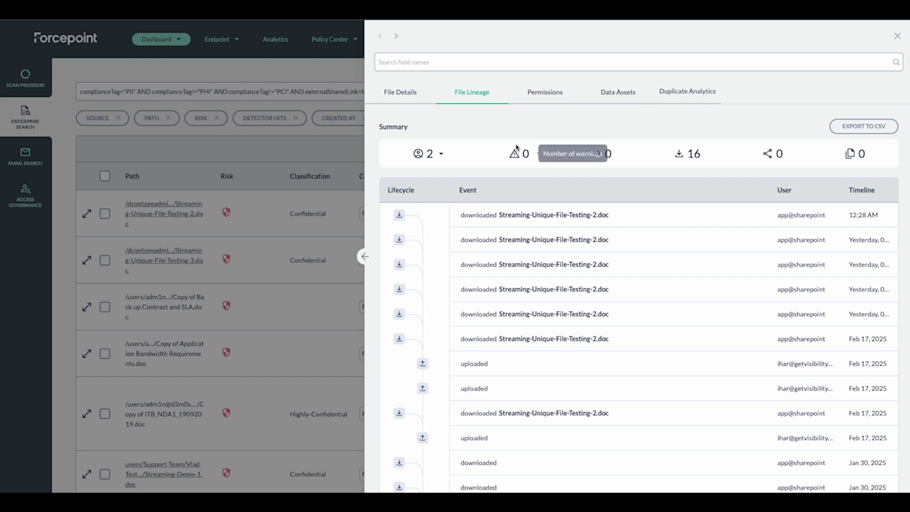
left_click(440, 161)
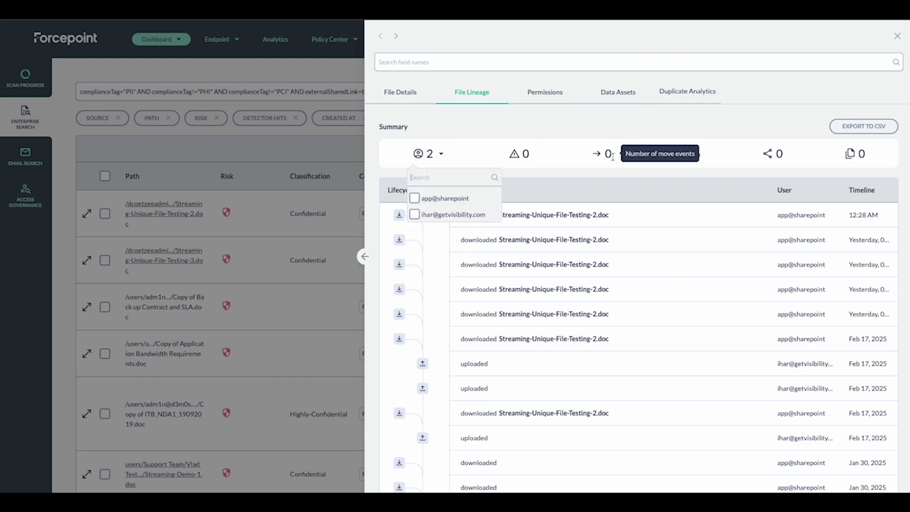
left_click(504, 331)
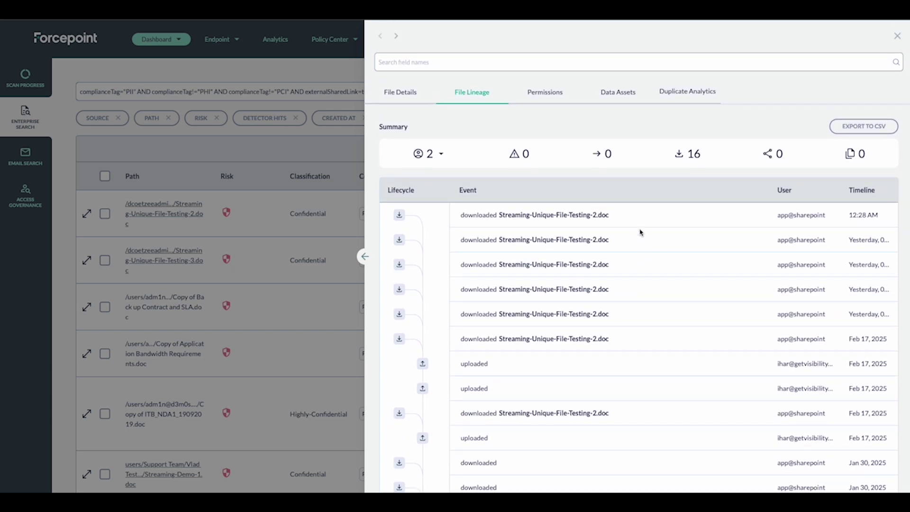
Review the file's permissions, data assets and duplicate analytics, and close its details
left_click(550, 93)
left_click(618, 102)
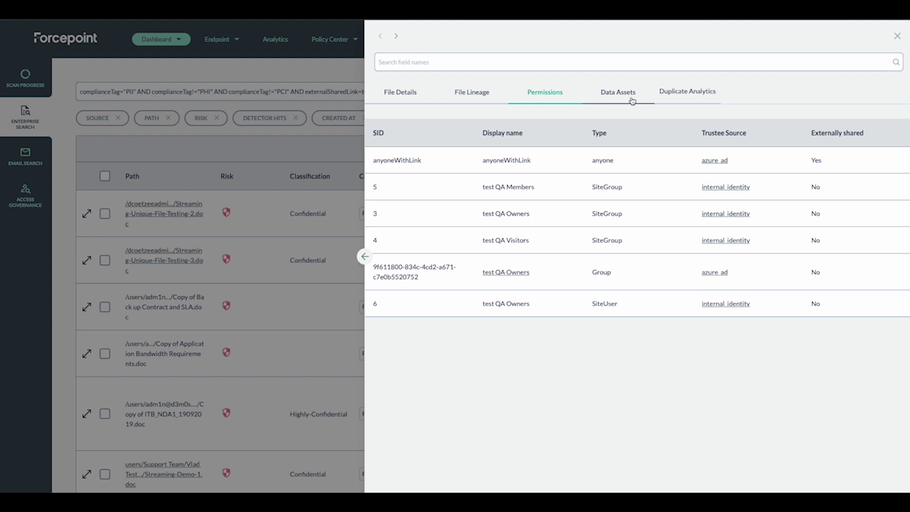
left_click(702, 100)
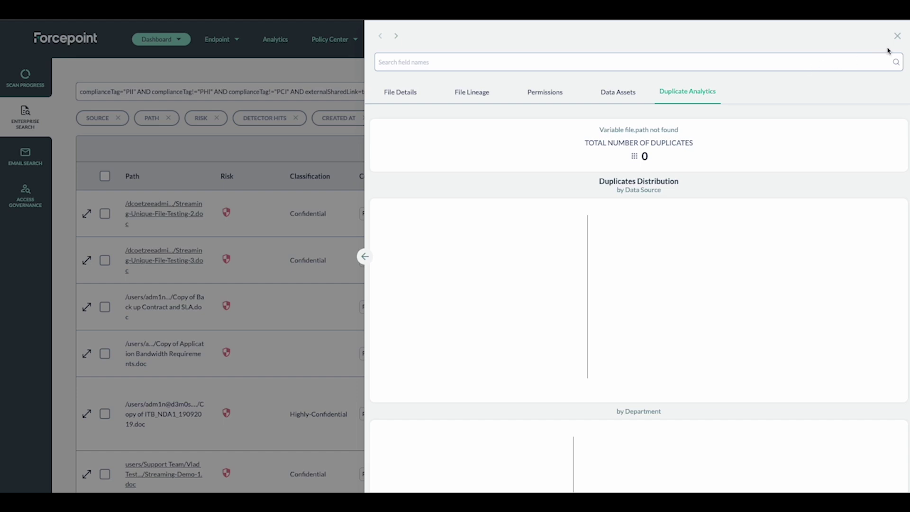
left_click(897, 35)
Open the Risks board in Analytics and review the datasets available for a new Counter widget without saving it
left_click(274, 42)
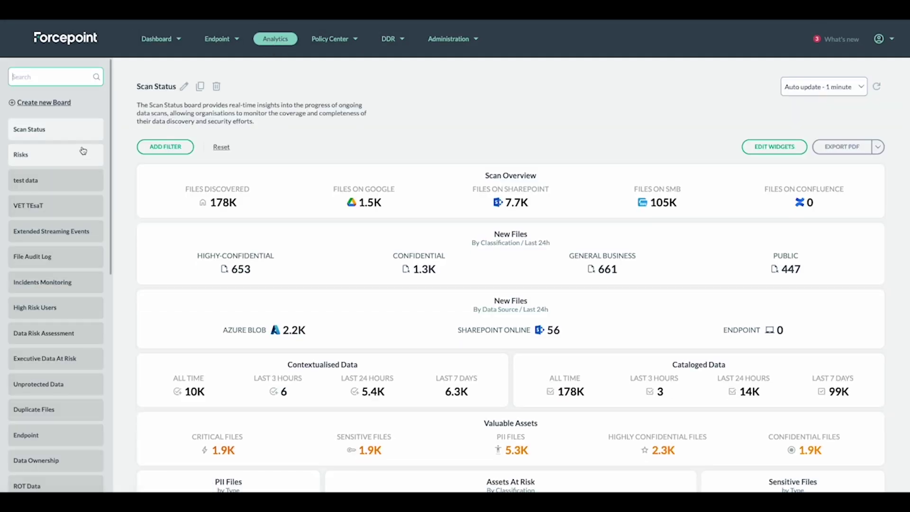
left_click(65, 157)
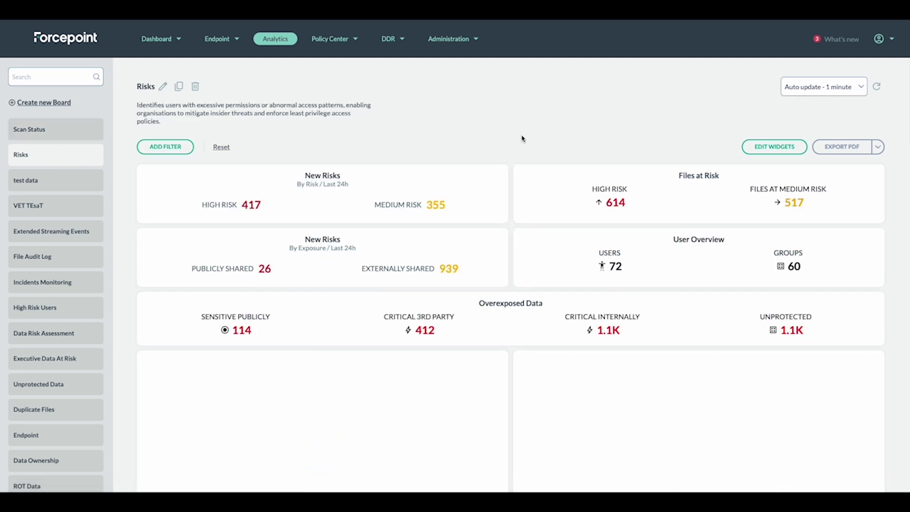
left_click(770, 147)
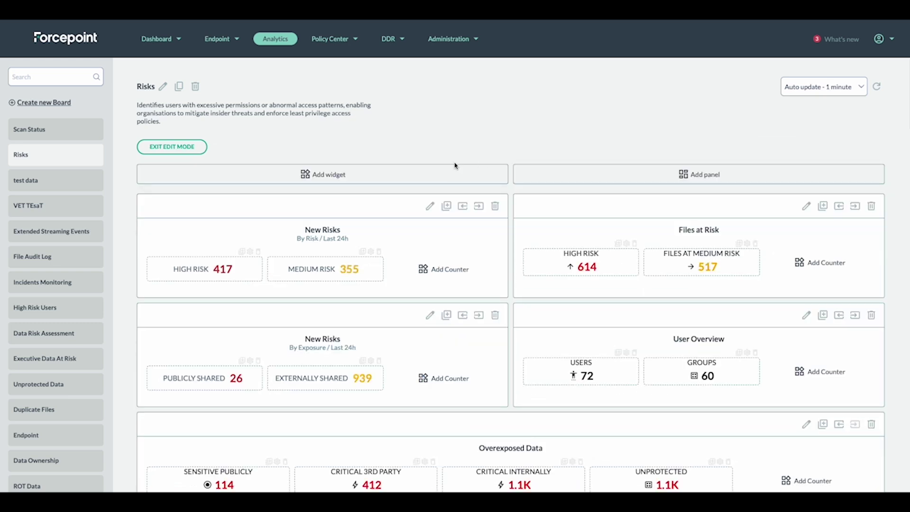
left_click(369, 175)
left_click(309, 269)
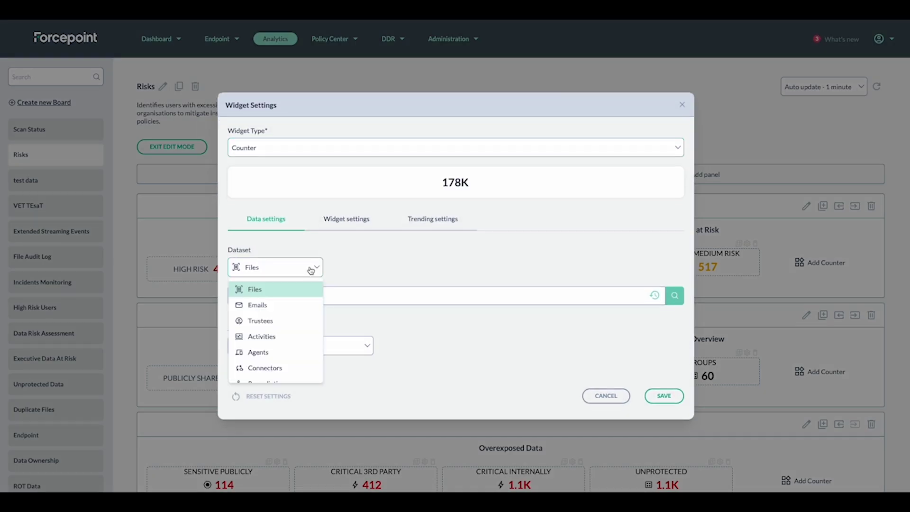
scroll(283, 330, "down", 1)
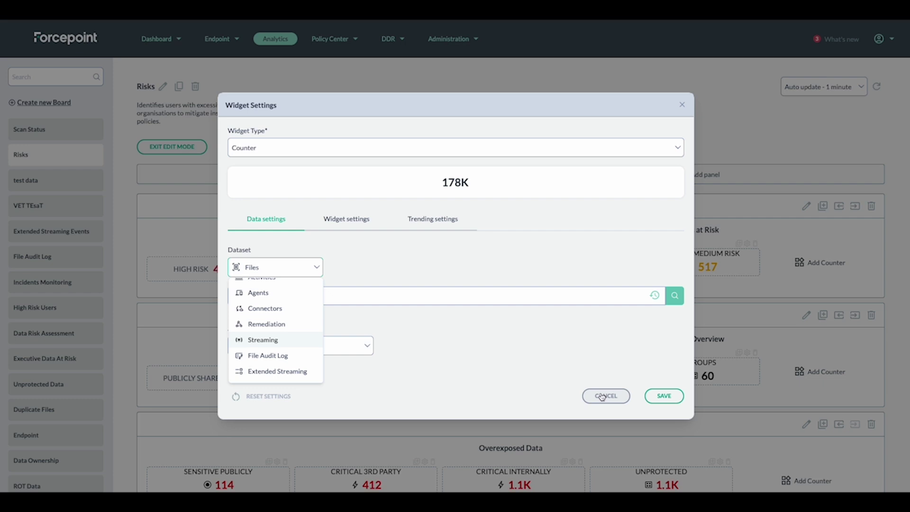
left_click(601, 396)
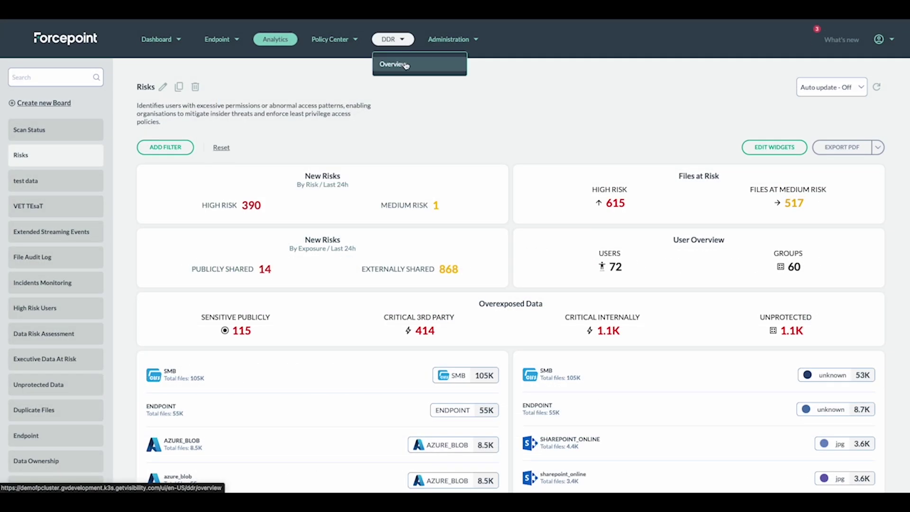
Open the DDR overview and examine its event charts, recently scanned files and open risks
left_click(405, 64)
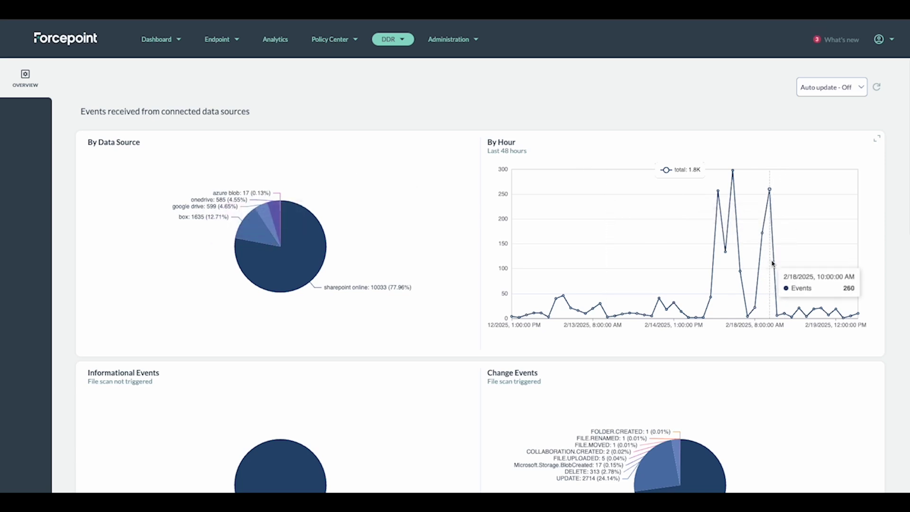
scroll(754, 382, "down", 3)
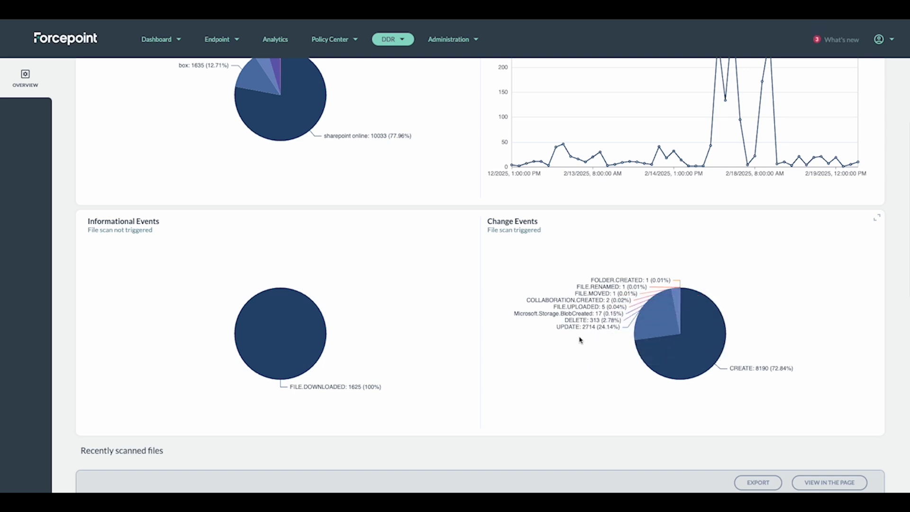
scroll(579, 339, "down", 1)
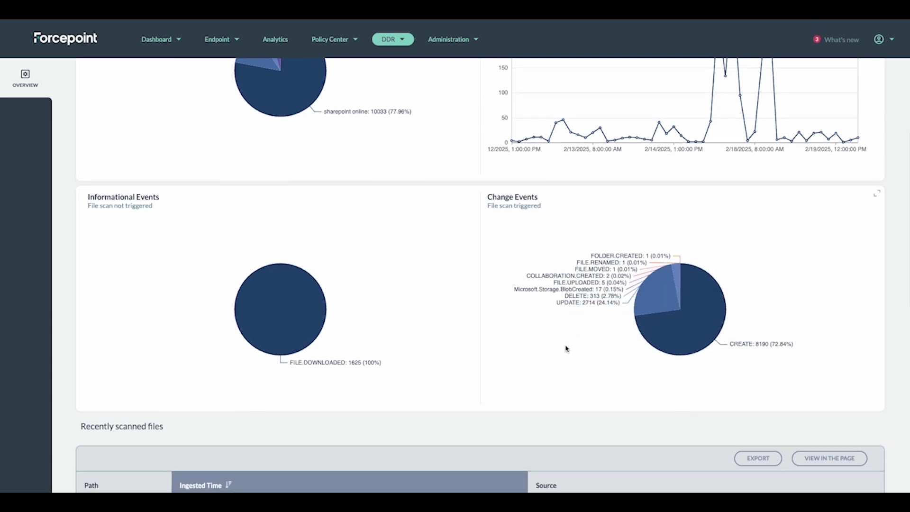
scroll(564, 347, "down", 1)
scroll(552, 274, "down", 5)
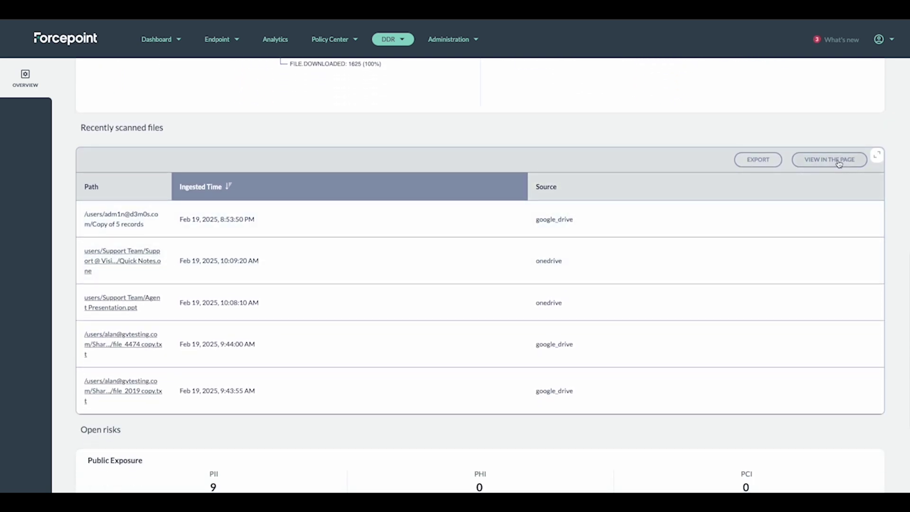
scroll(682, 375, "down", 3)
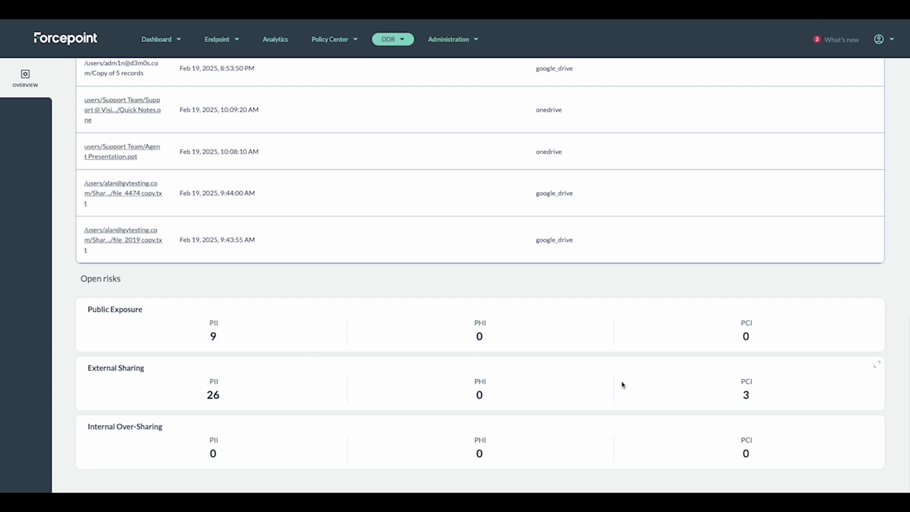
scroll(727, 388, "up", 2)
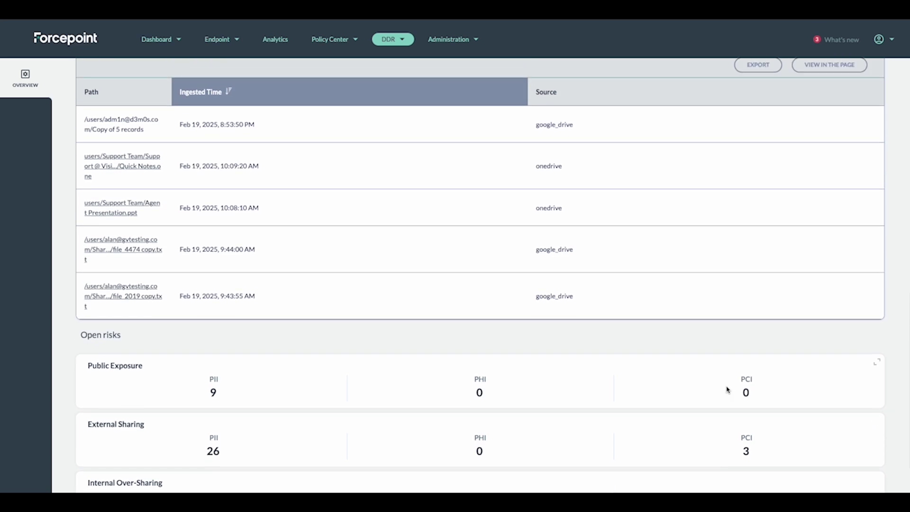
scroll(727, 389, "up", 1)
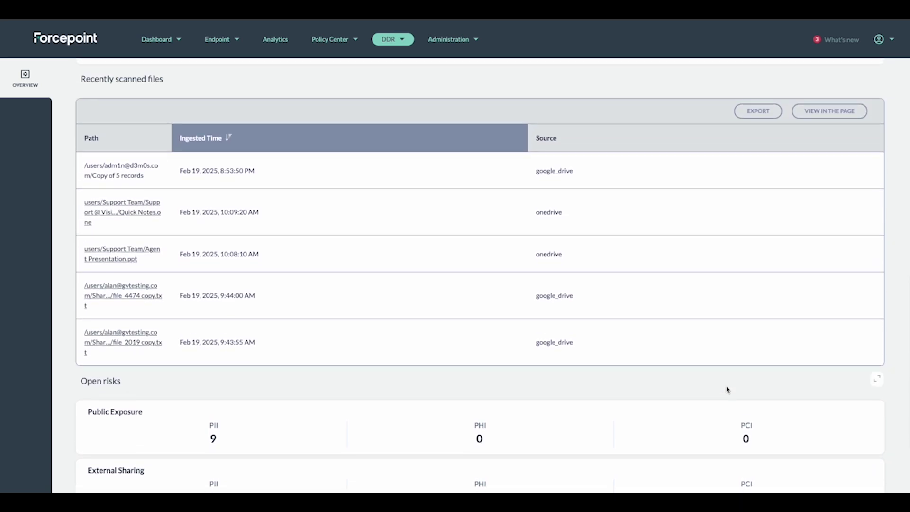
scroll(726, 389, "up", 5)
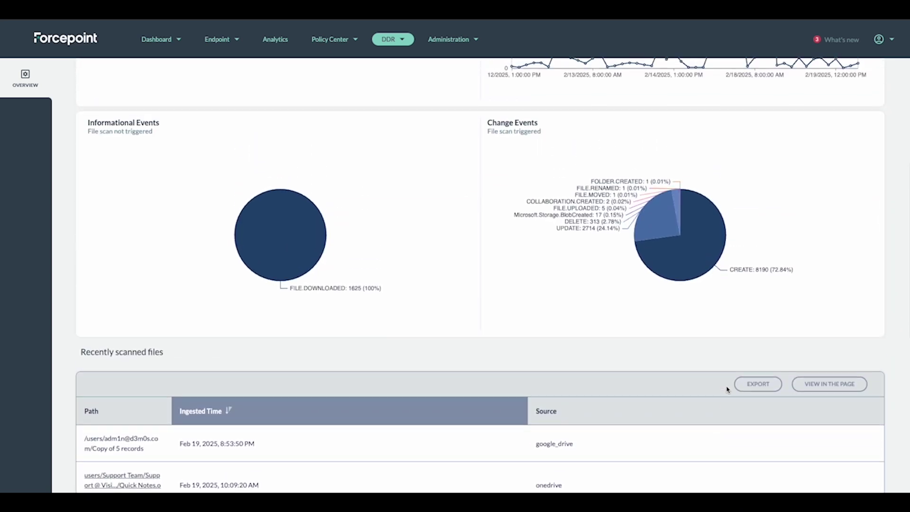
scroll(727, 389, "up", 5)
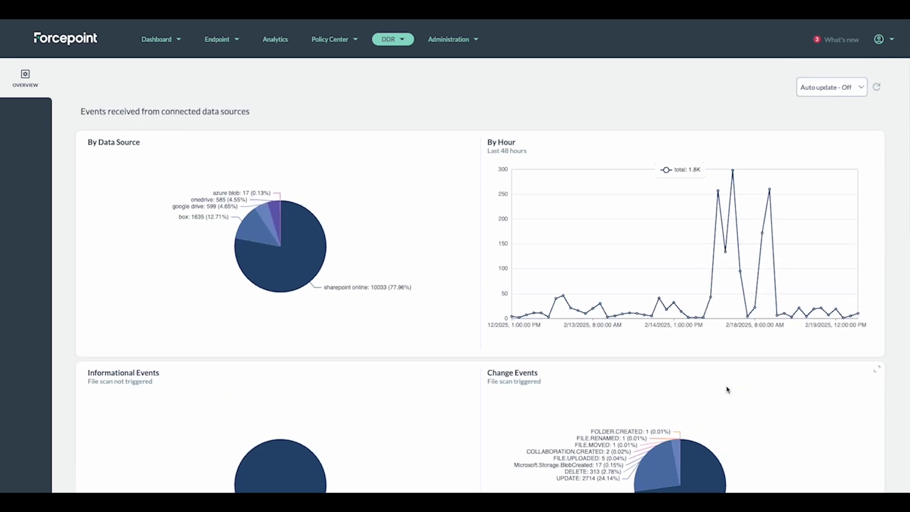